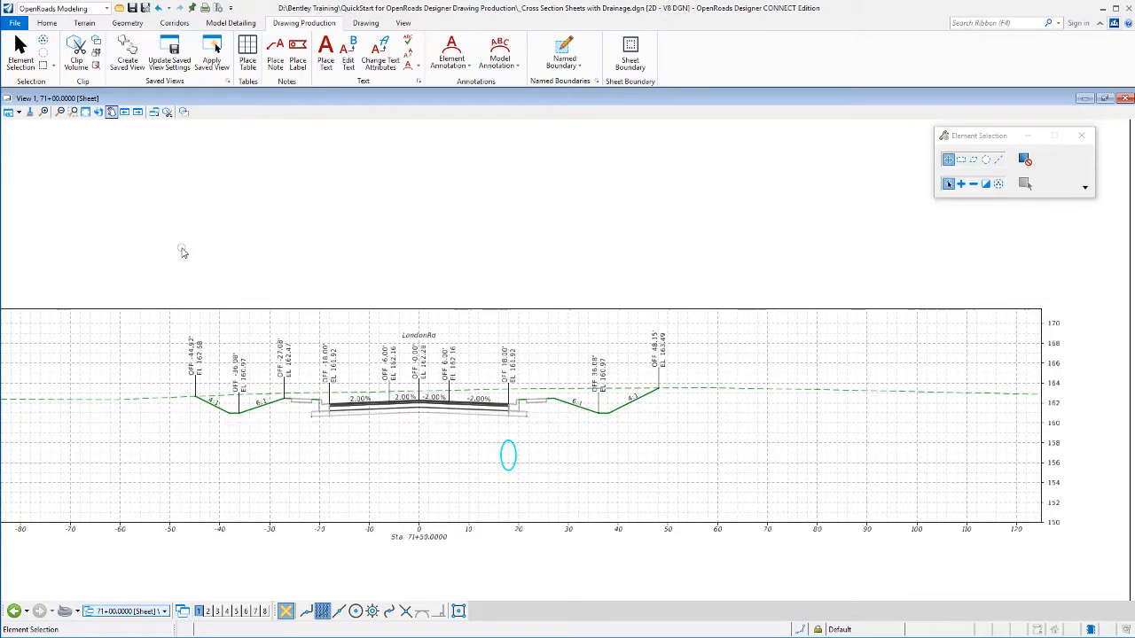
# - Open the View Group list and scroll up to its top entries
pyautogui.click(124, 614)
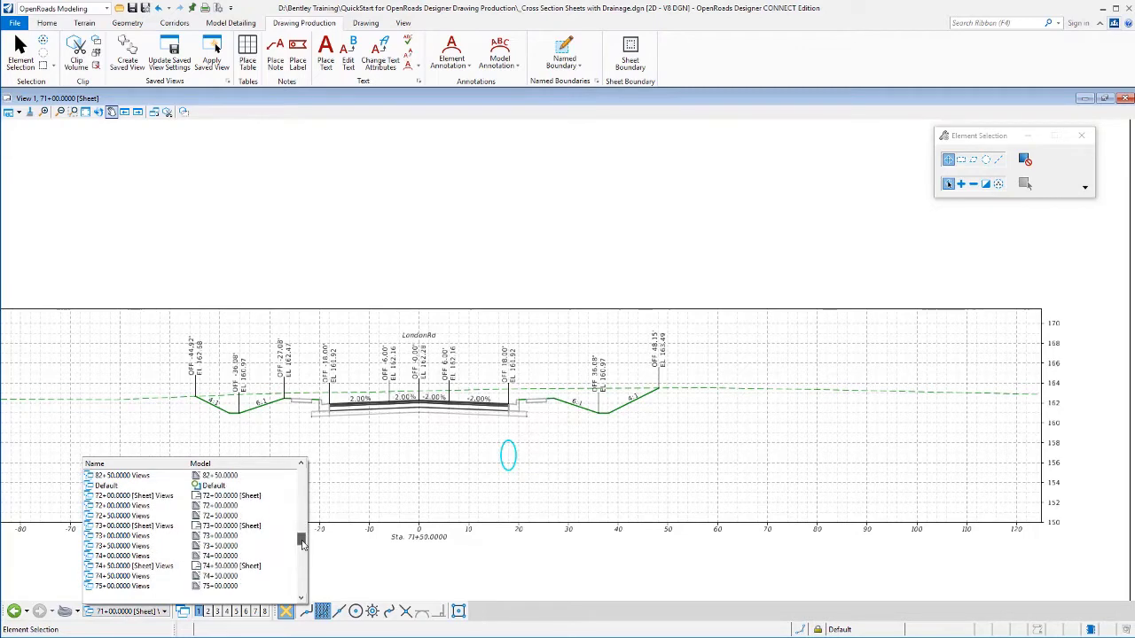
pyautogui.moveTo(301, 536)
pyautogui.mouseDown()
pyautogui.moveTo(303, 566)
pyautogui.moveTo(301, 479)
pyautogui.mouseUp()
# - Show Multi-Model Views and zoom out around station 71+00 in the 3D view
pyautogui.click(124, 493)
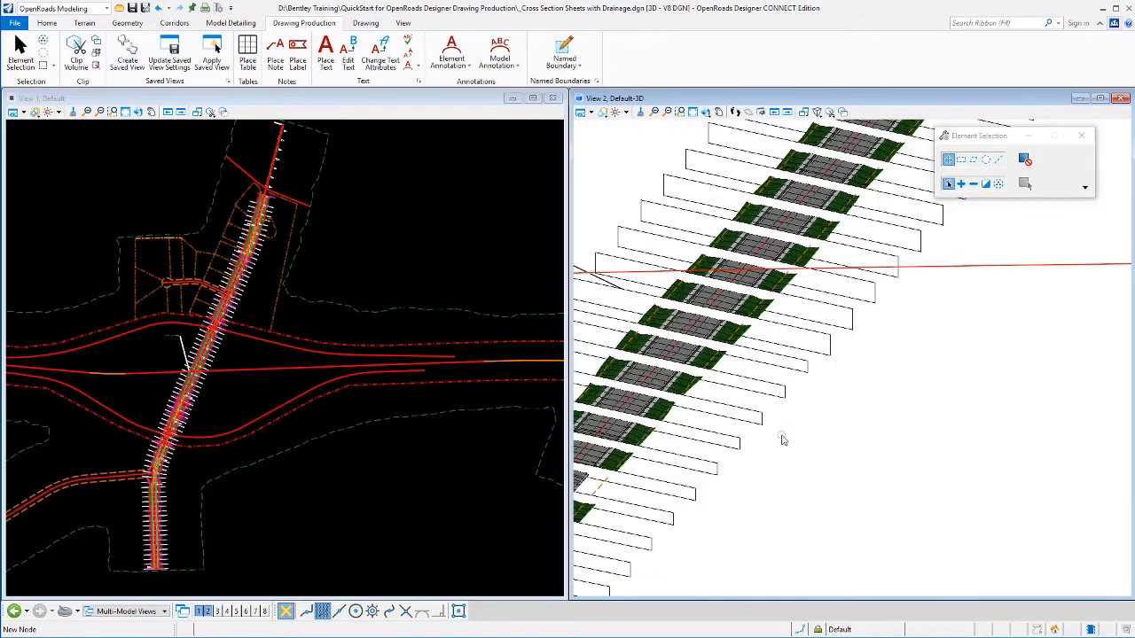
pyautogui.scroll(-3, 782, 439)
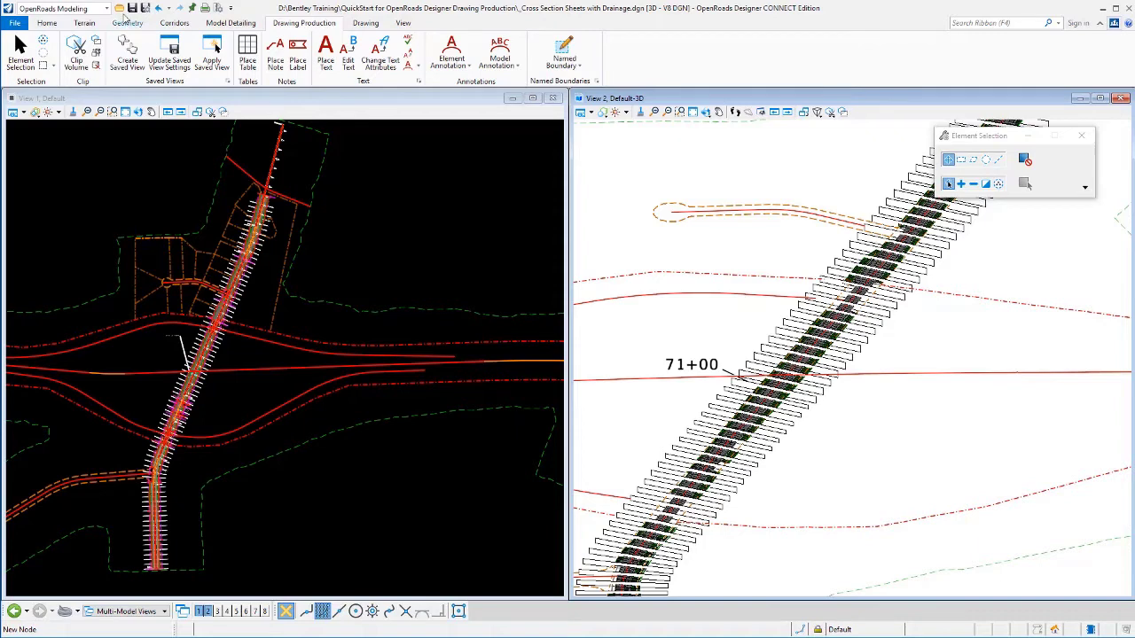
# - Open the Corridor-LondonRd.dgn design file
pyautogui.click(119, 8)
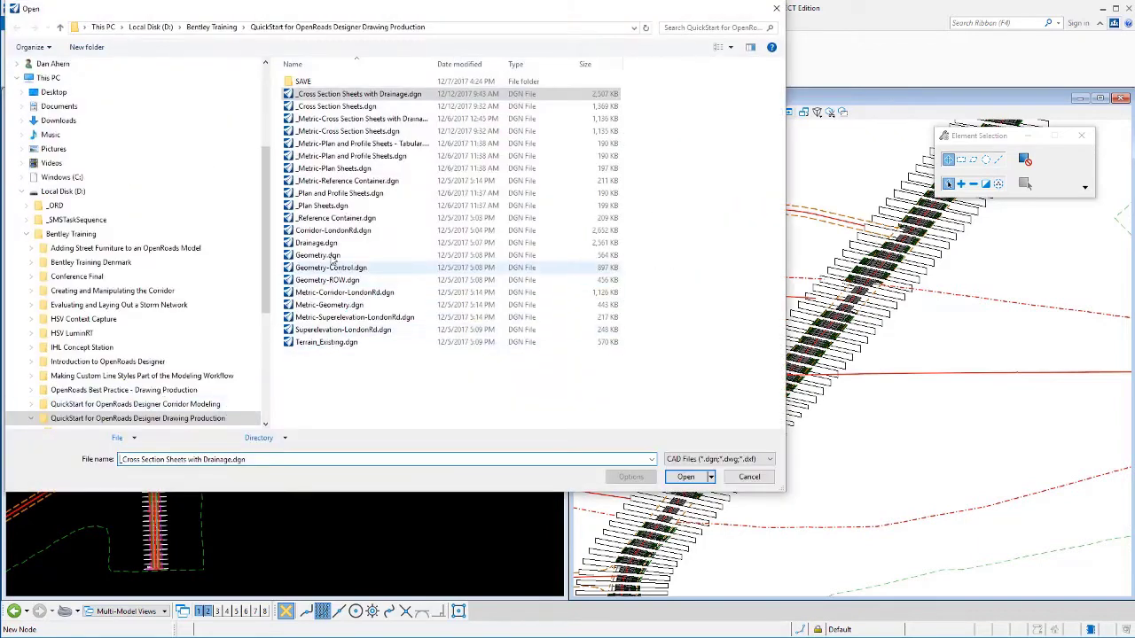
pyautogui.click(323, 232)
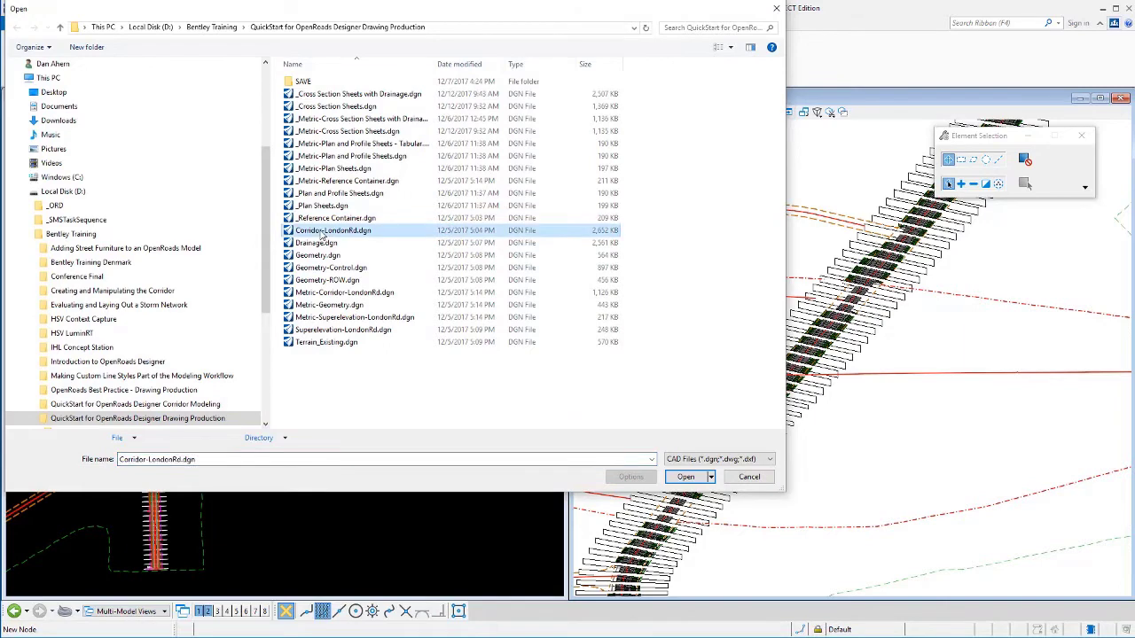
pyautogui.doubleClick(322, 235)
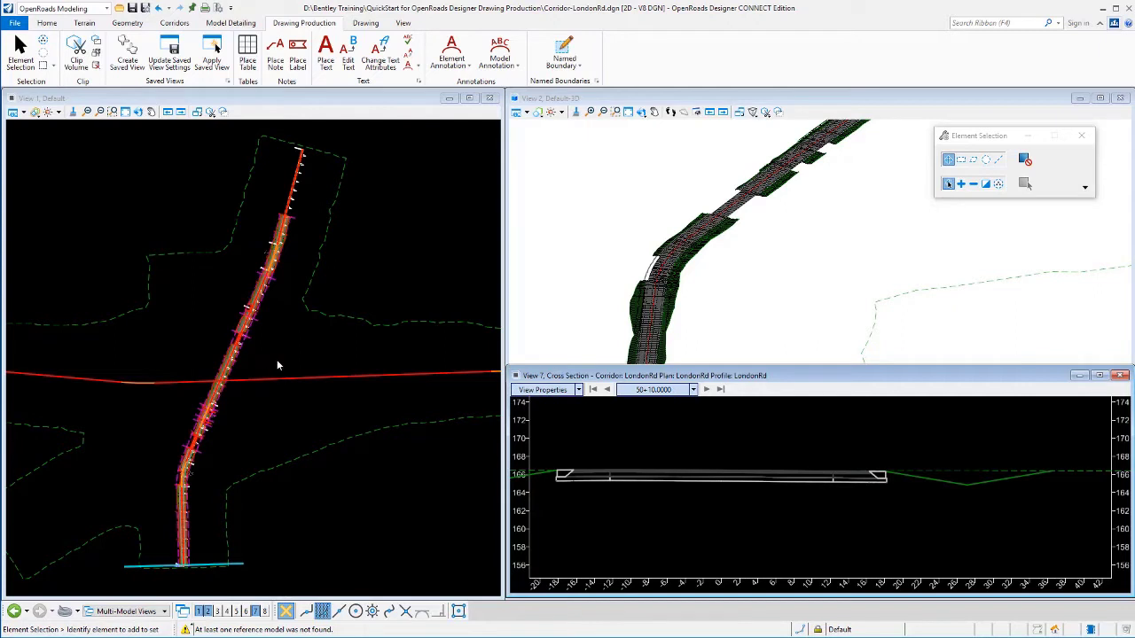
# - List the LondonRd corridor's parametric constraints and select the Pavt Width_R row
pyautogui.click(176, 24)
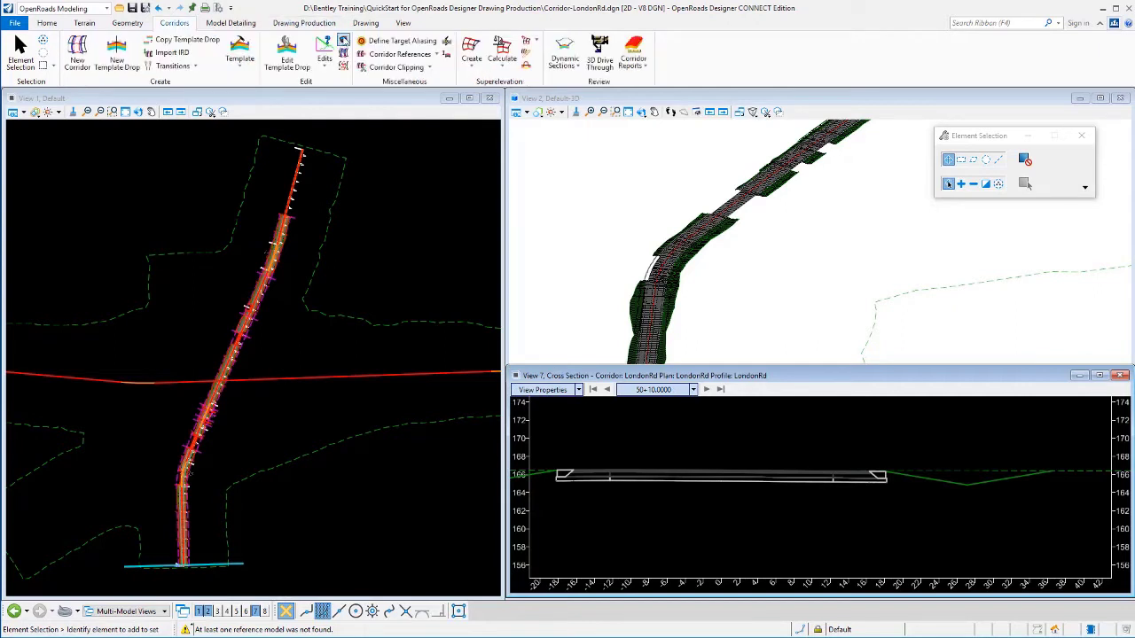
pyautogui.click(343, 42)
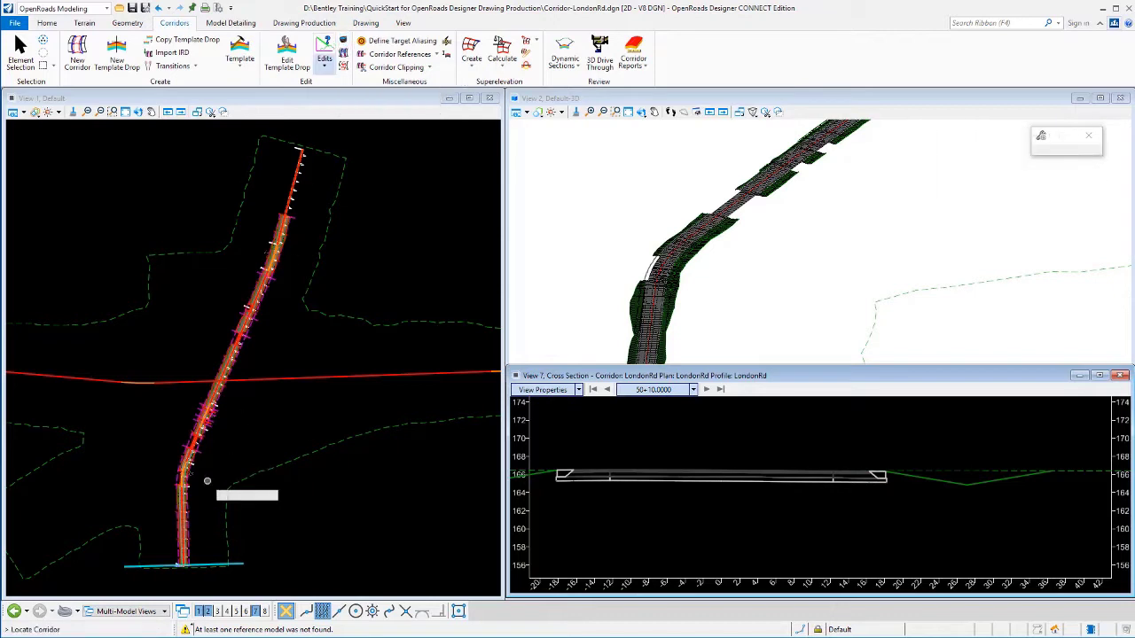
pyautogui.click(184, 529)
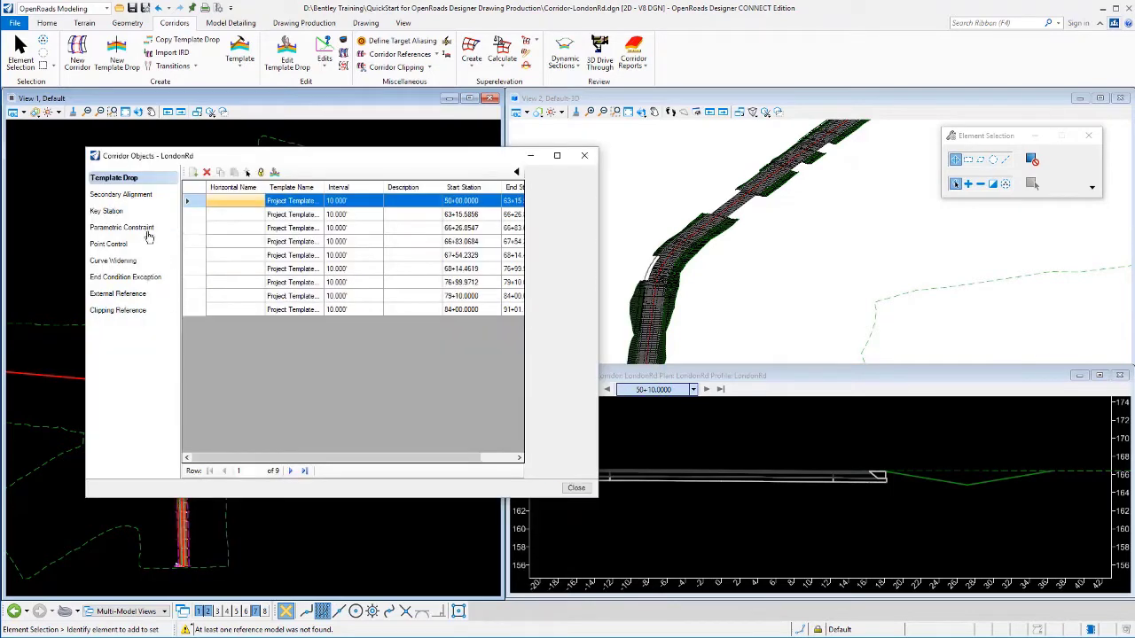
pyautogui.click(124, 227)
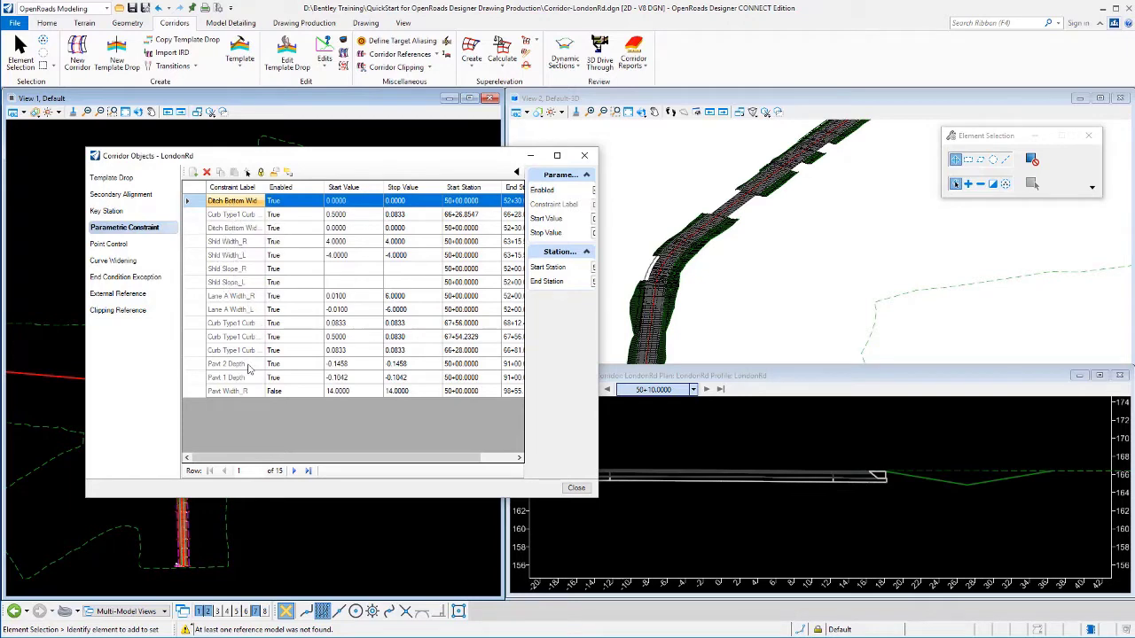
pyautogui.click(221, 395)
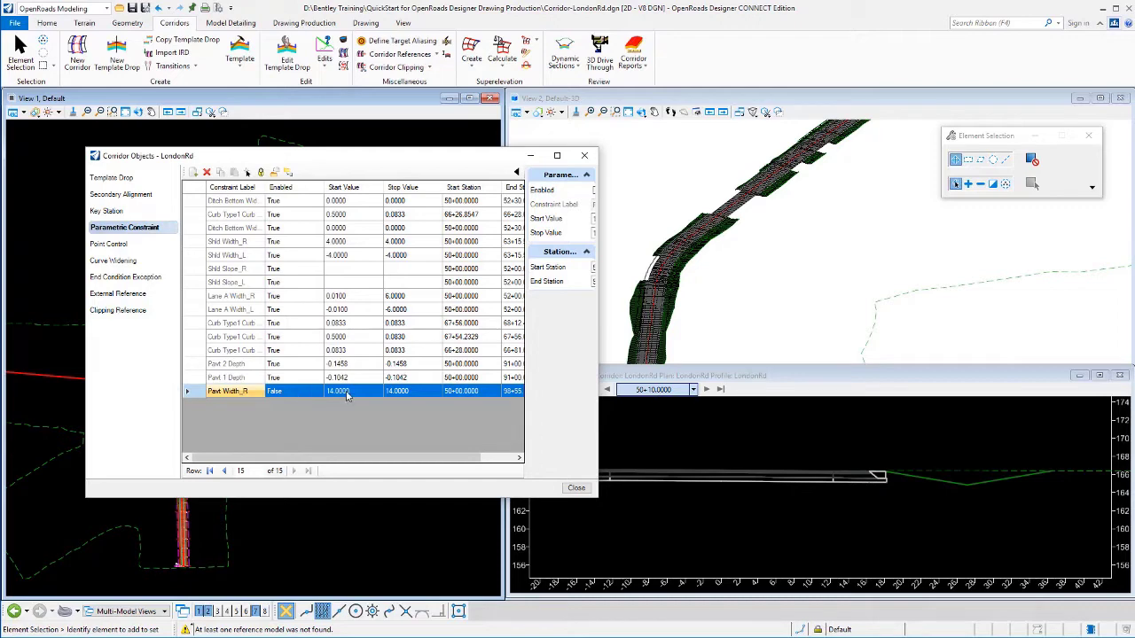
# - Set Pavt Width_R Enabled to True, apply it, and close Corridor Objects
pyautogui.click(346, 396)
pyautogui.click(318, 391)
pyautogui.click(273, 403)
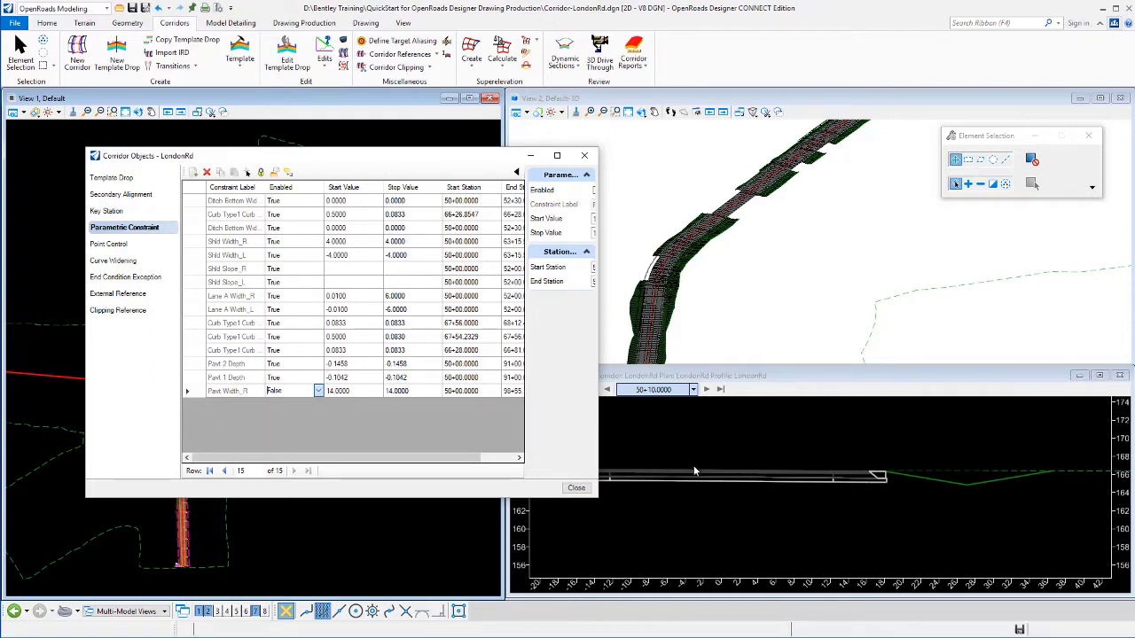
pyautogui.click(672, 444)
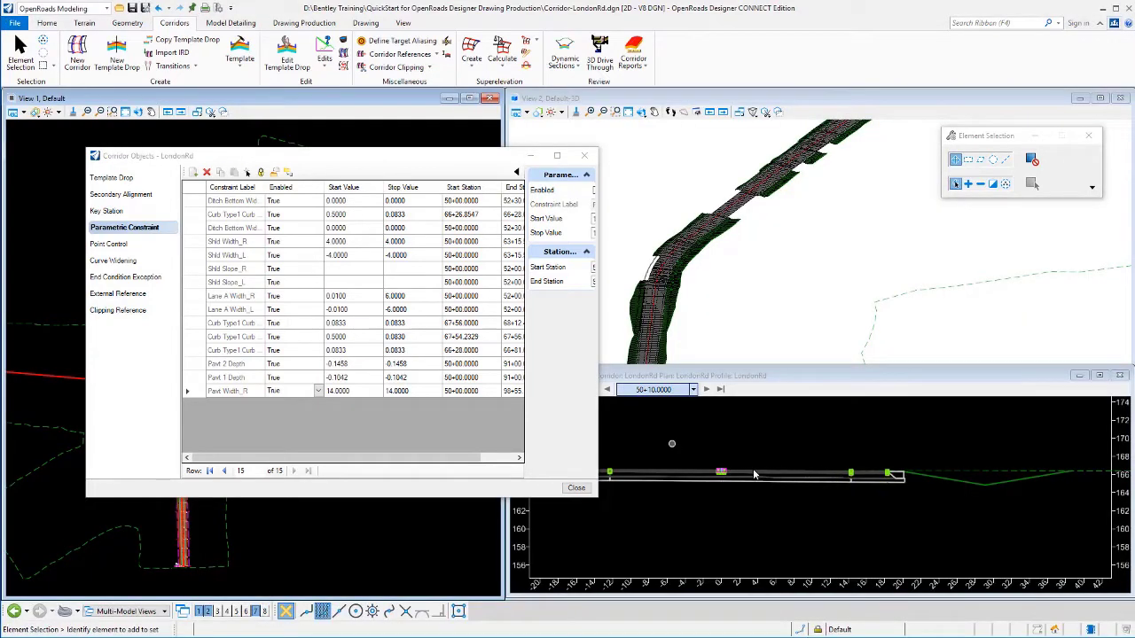
pyautogui.click(722, 471)
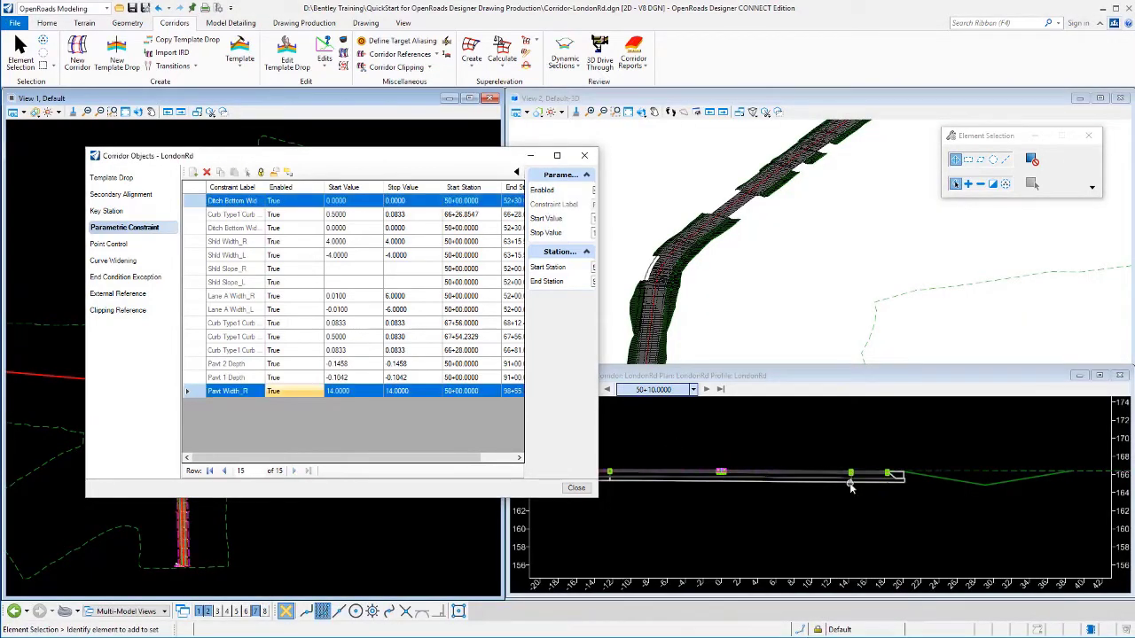
pyautogui.click(585, 156)
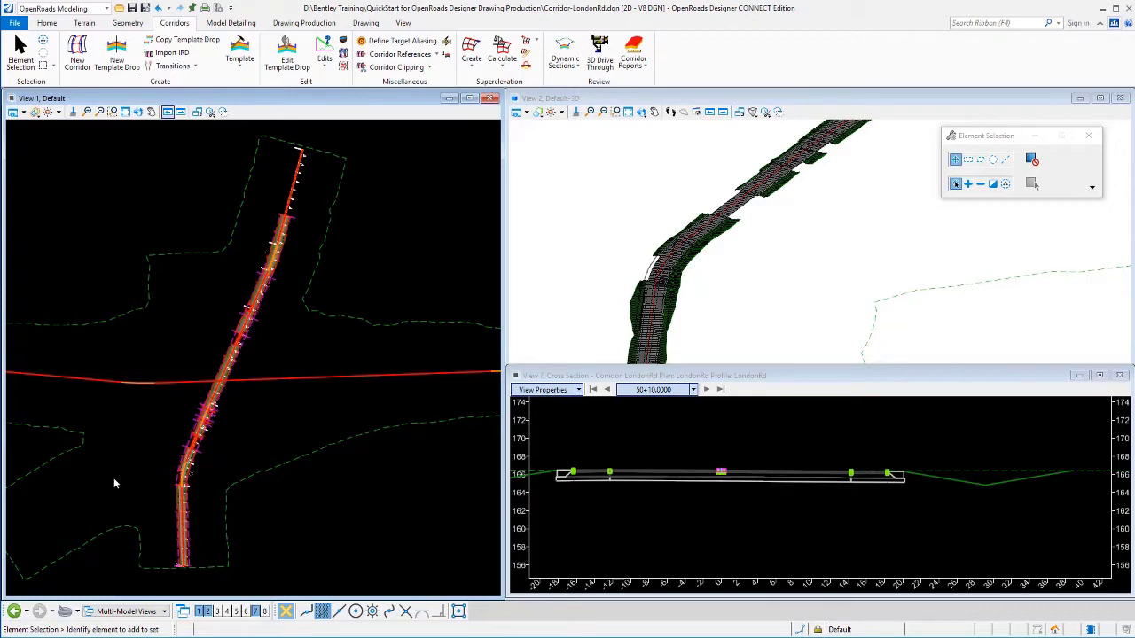
# - Display the 52+00.0000 sheet and zoom in on the 52+50 LondonRd section
pyautogui.click(14, 612)
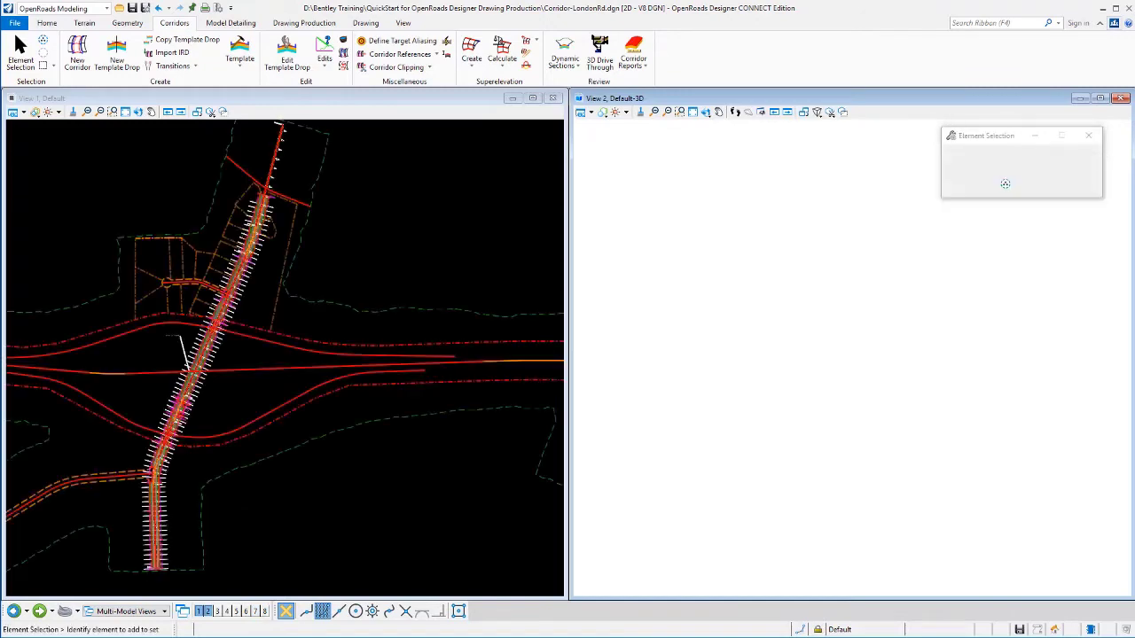
pyautogui.click(130, 616)
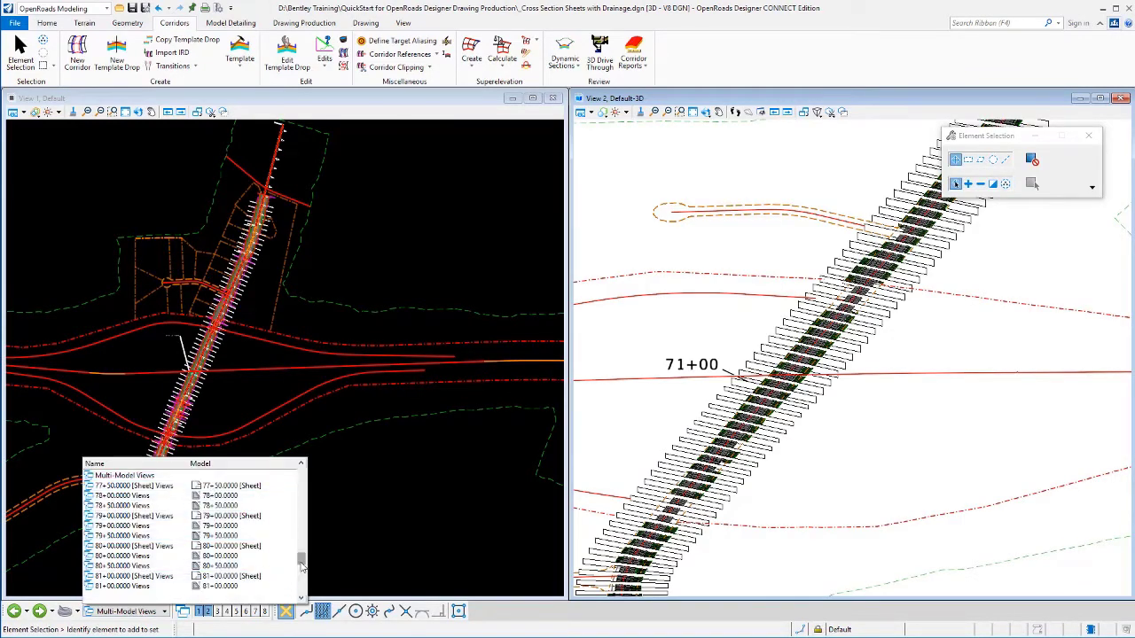
pyautogui.moveTo(301, 561); pyautogui.dragTo(302, 479)
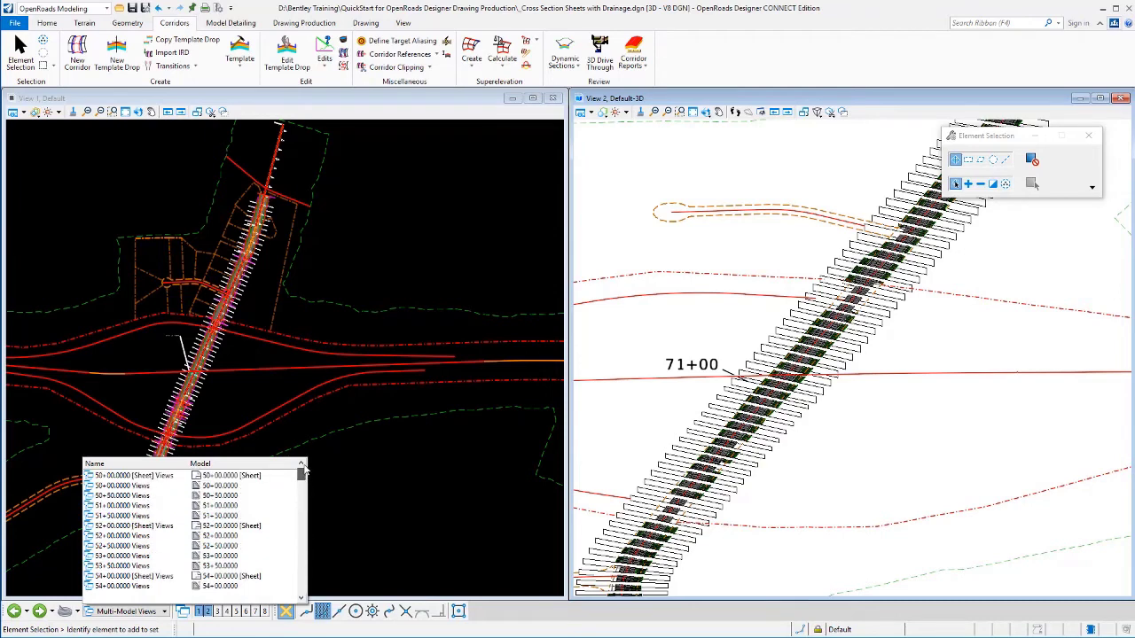
pyautogui.click(157, 526)
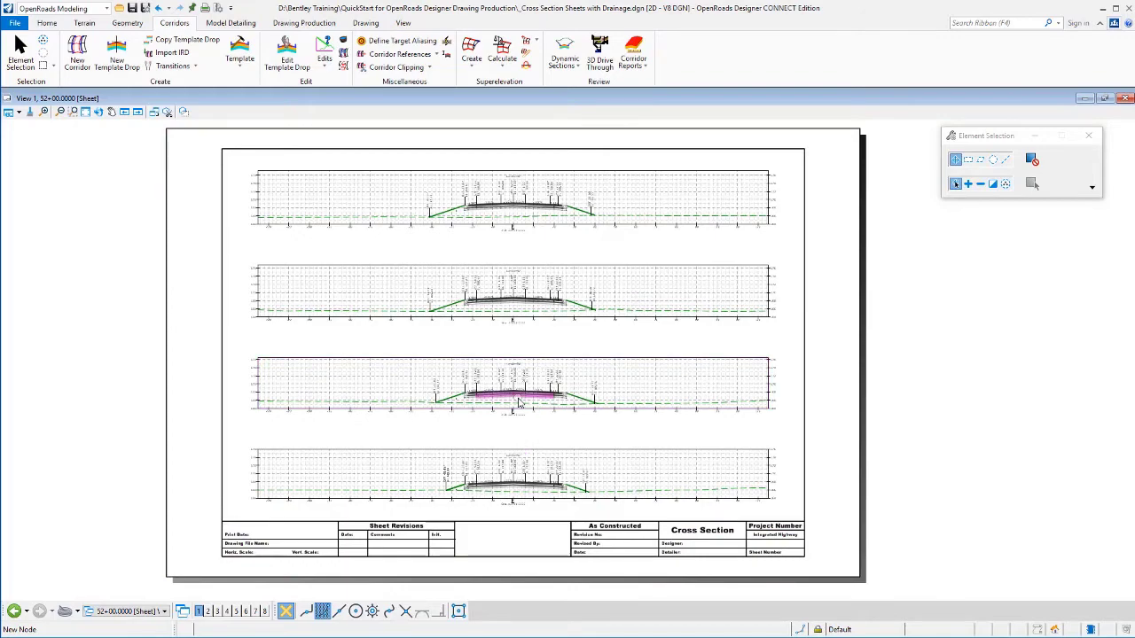
pyautogui.scroll(2, 519, 403)
pyautogui.scroll(1, 519, 403)
pyautogui.scroll(1, 519, 403)
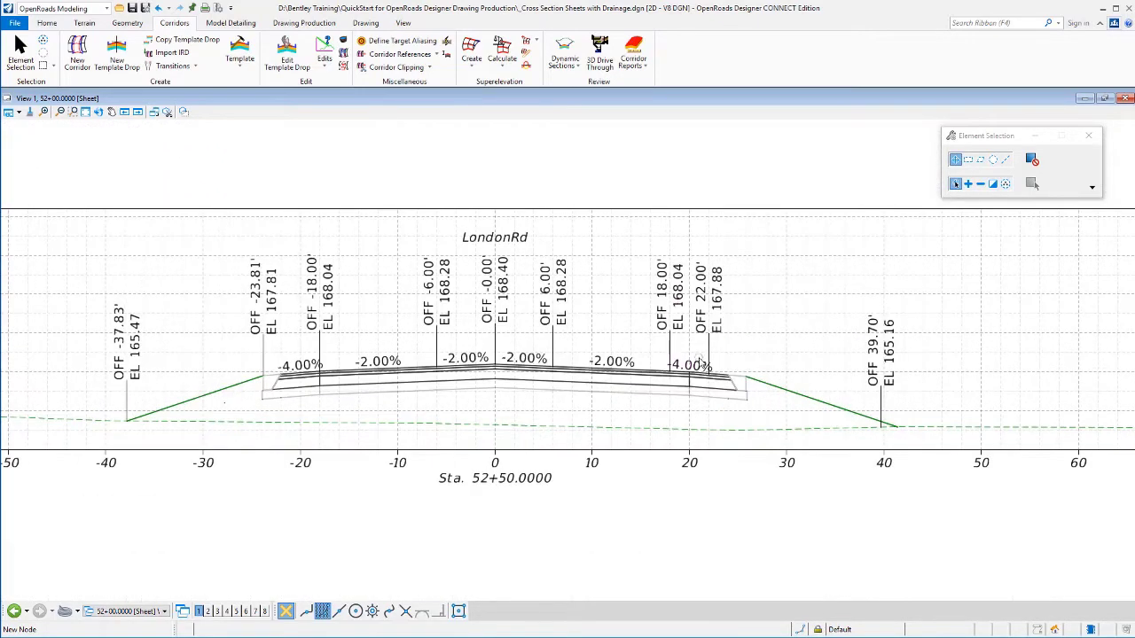
pyautogui.scroll(1, 430, 372)
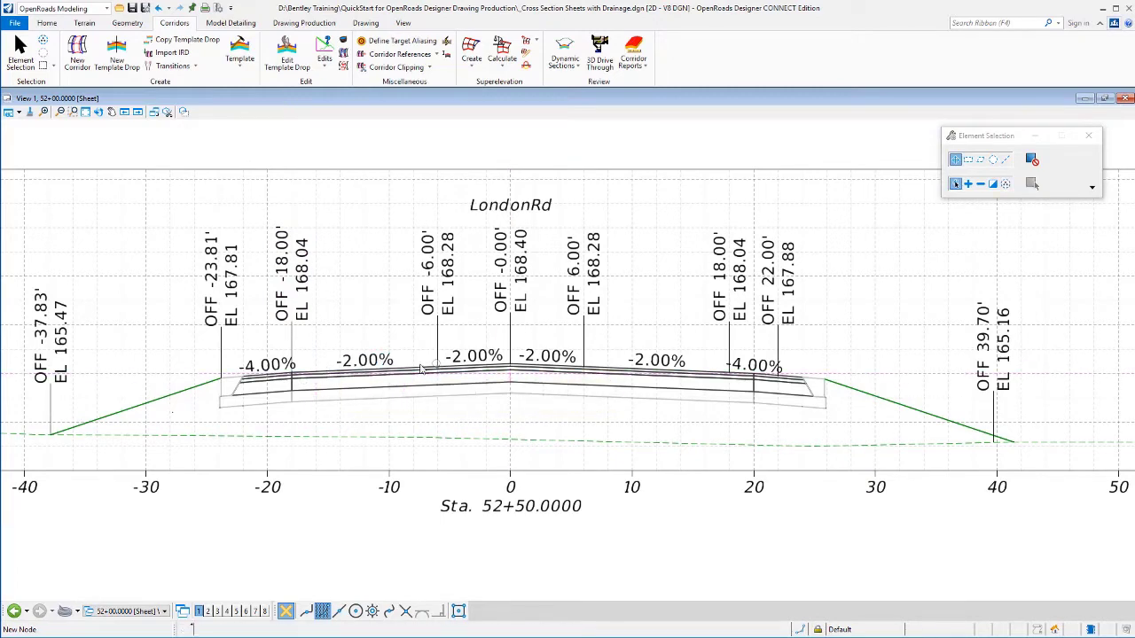
# - Select the top pavement line of the Sta. 52+50 cross section
pyautogui.click(424, 369)
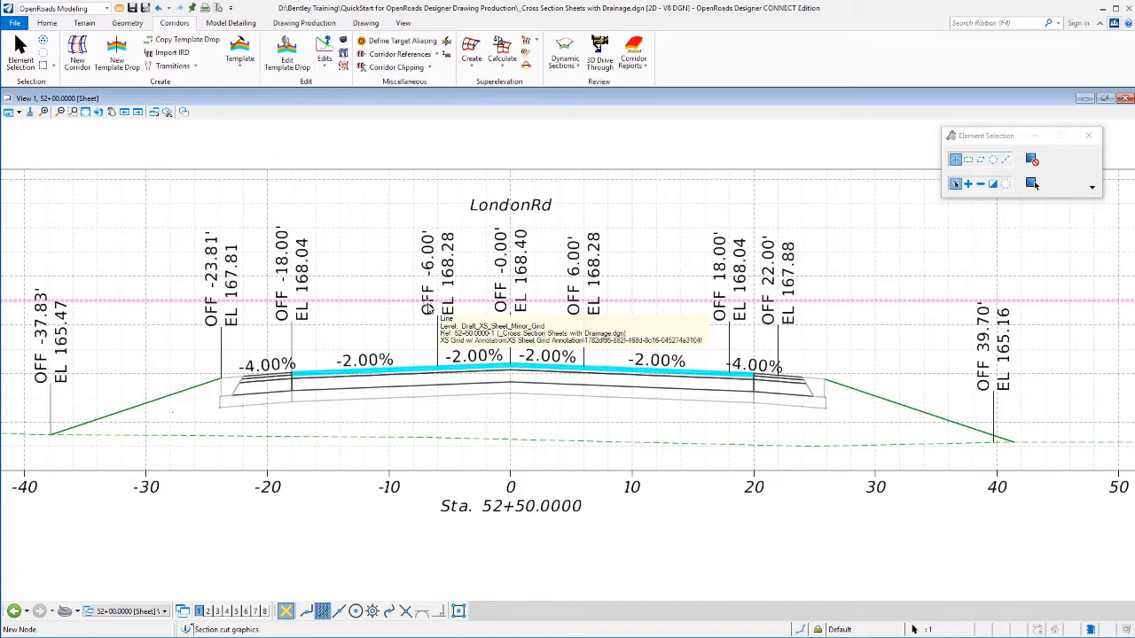
# - Switch to the 52+50.0000 Views model and fit the whole section in view
pyautogui.click(144, 616)
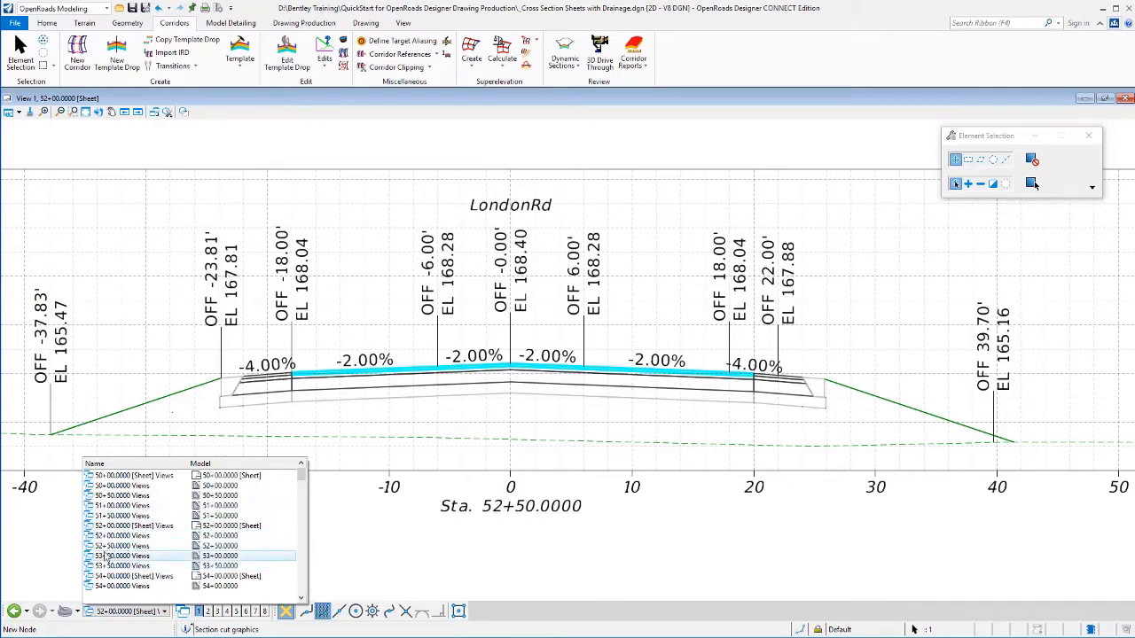
pyautogui.click(228, 548)
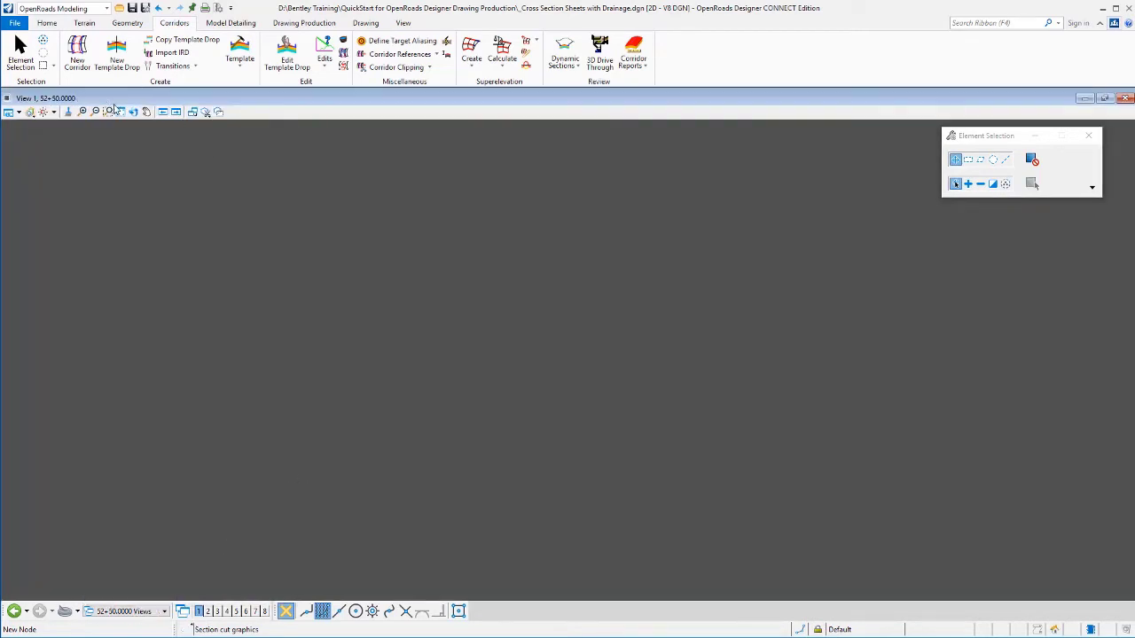
pyautogui.click(120, 111)
pyautogui.scroll(1, 573, 365)
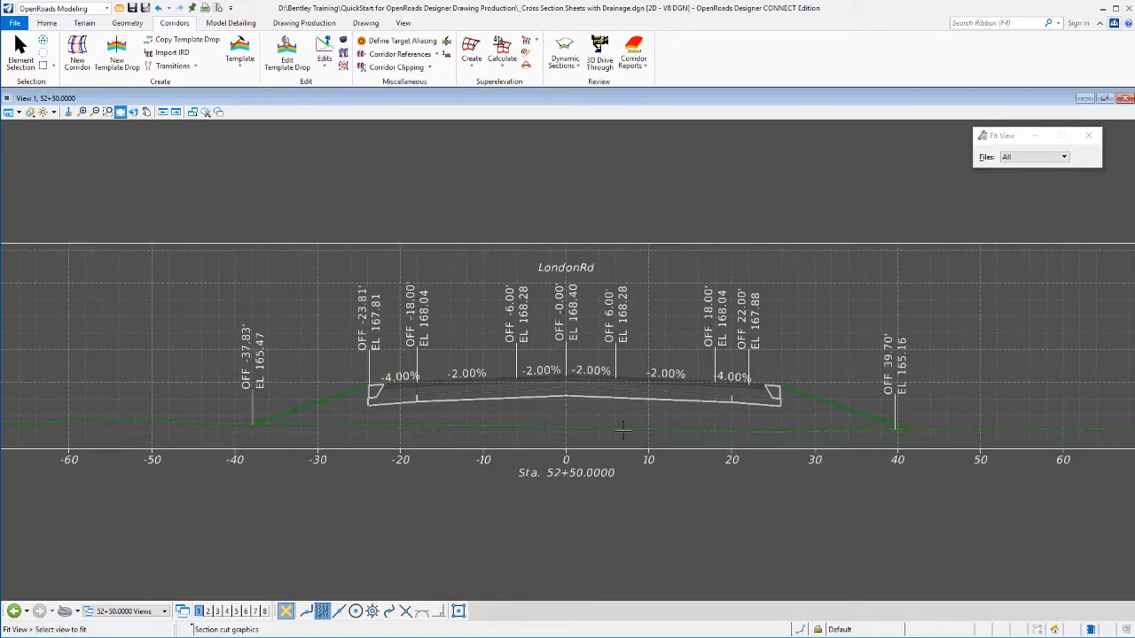
pyautogui.scroll(1, 628, 429)
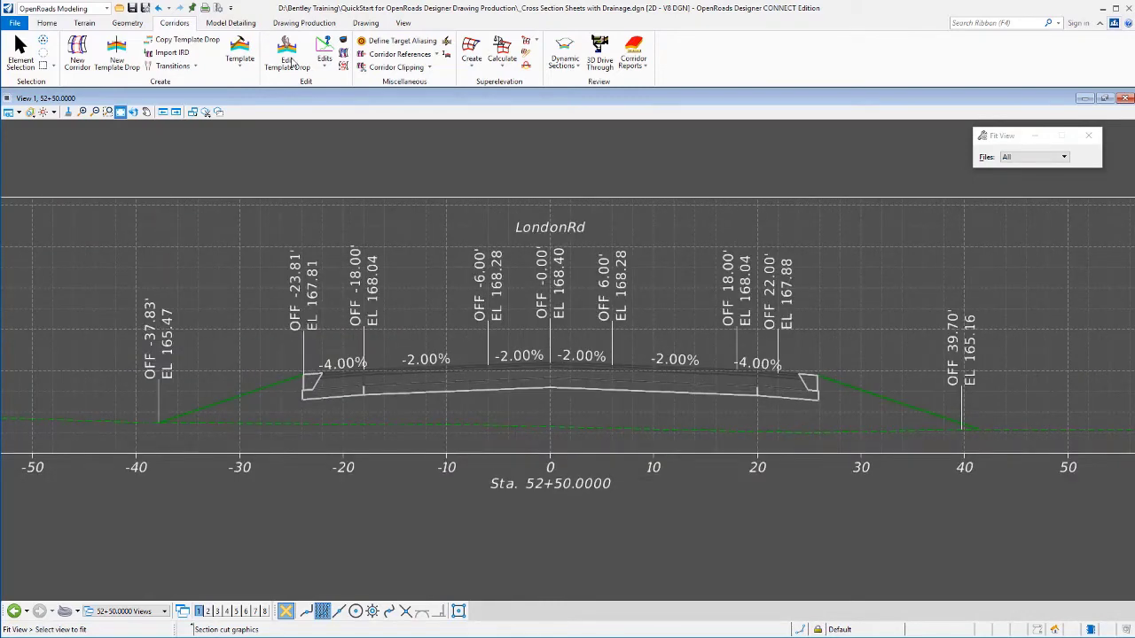
pyautogui.click(47, 23)
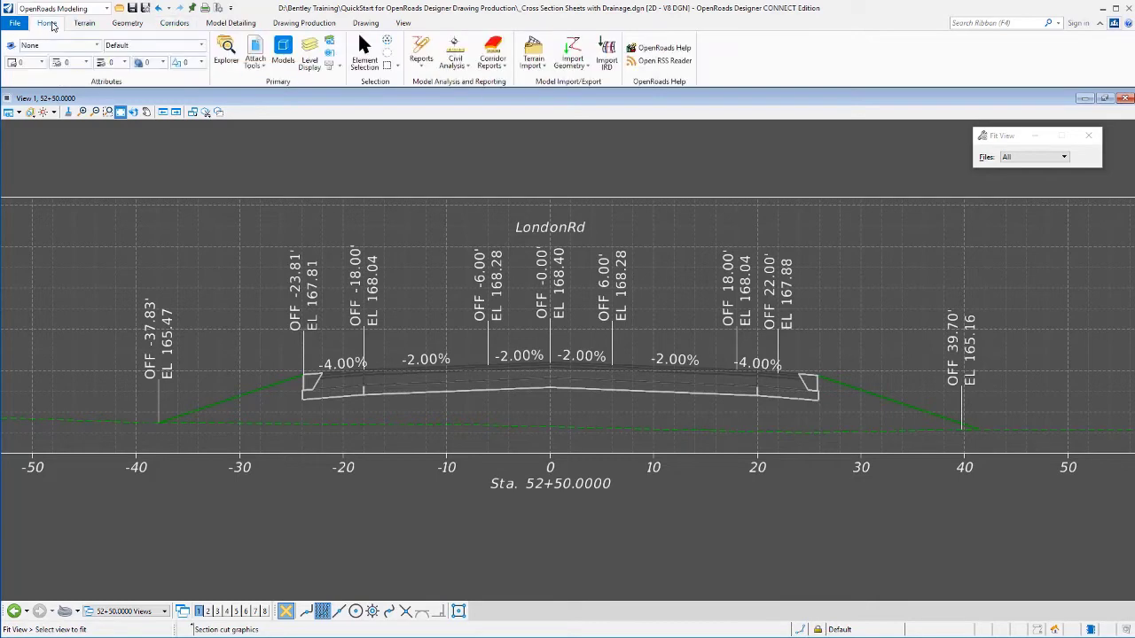
pyautogui.click(255, 49)
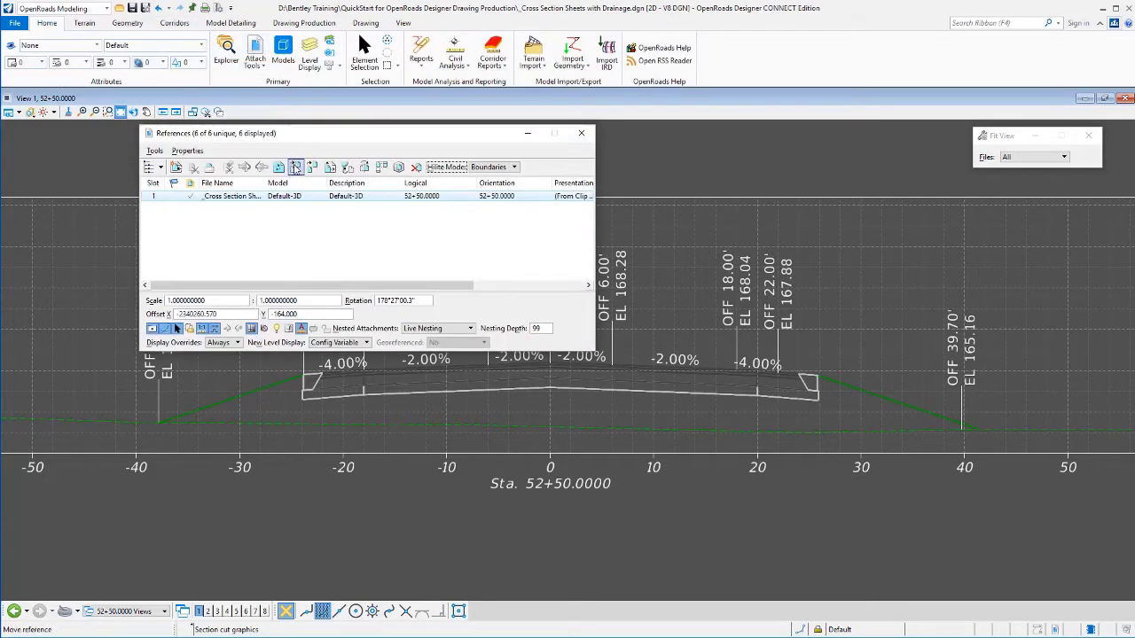
pyautogui.moveTo(297, 137); pyautogui.dragTo(137, 126)
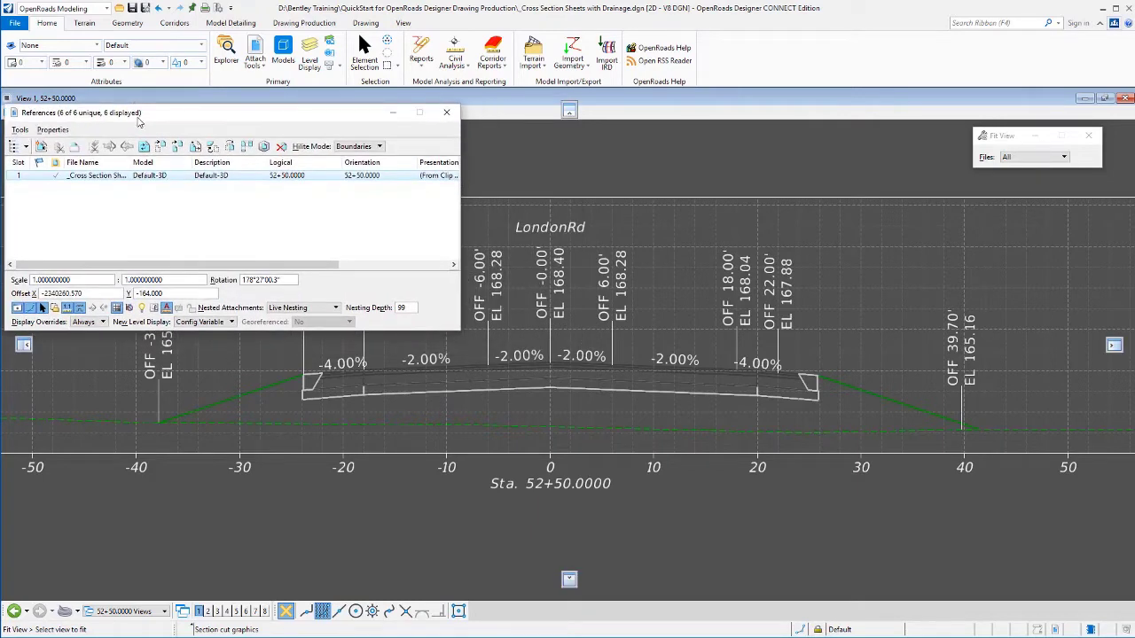
pyautogui.moveTo(220, 331); pyautogui.dragTo(234, 241)
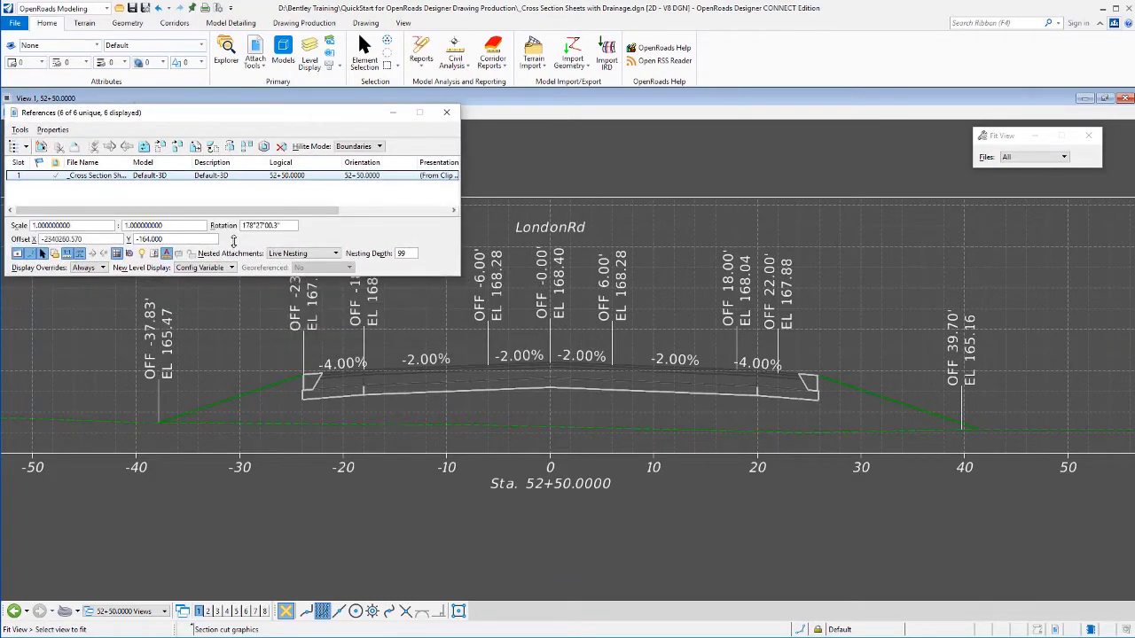
pyautogui.click(17, 254)
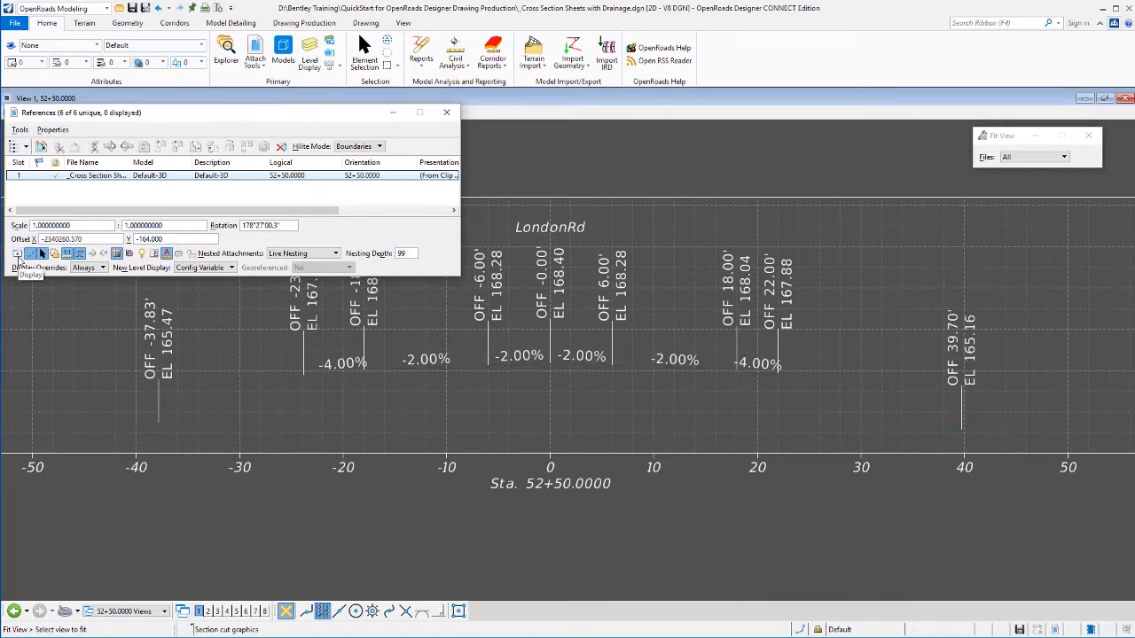
pyautogui.click(17, 255)
pyautogui.click(17, 255)
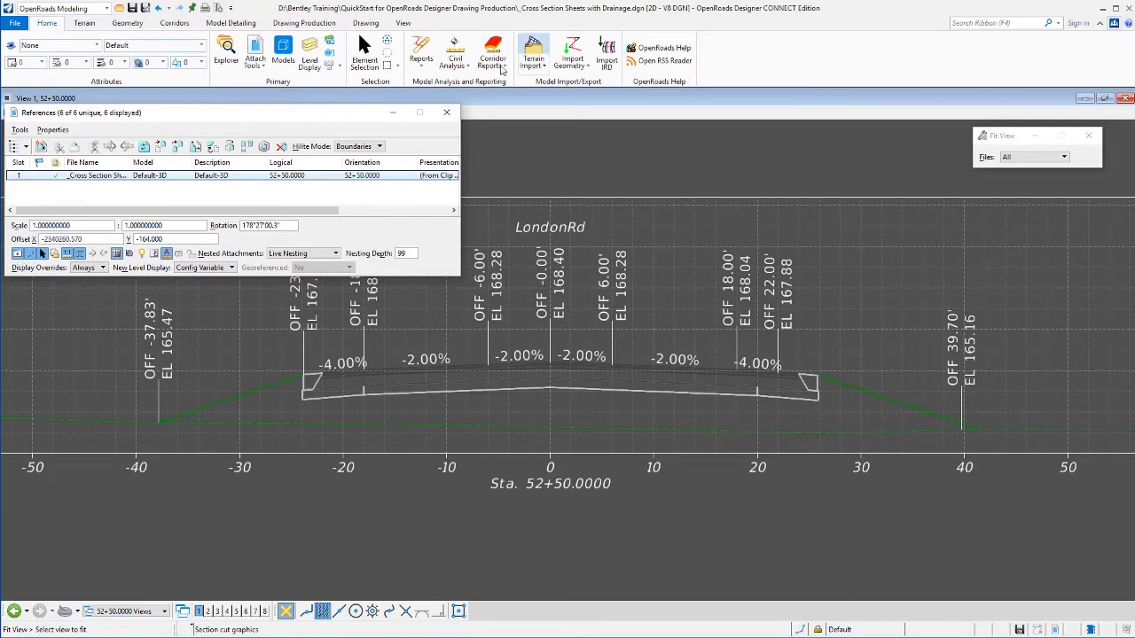
pyautogui.click(446, 112)
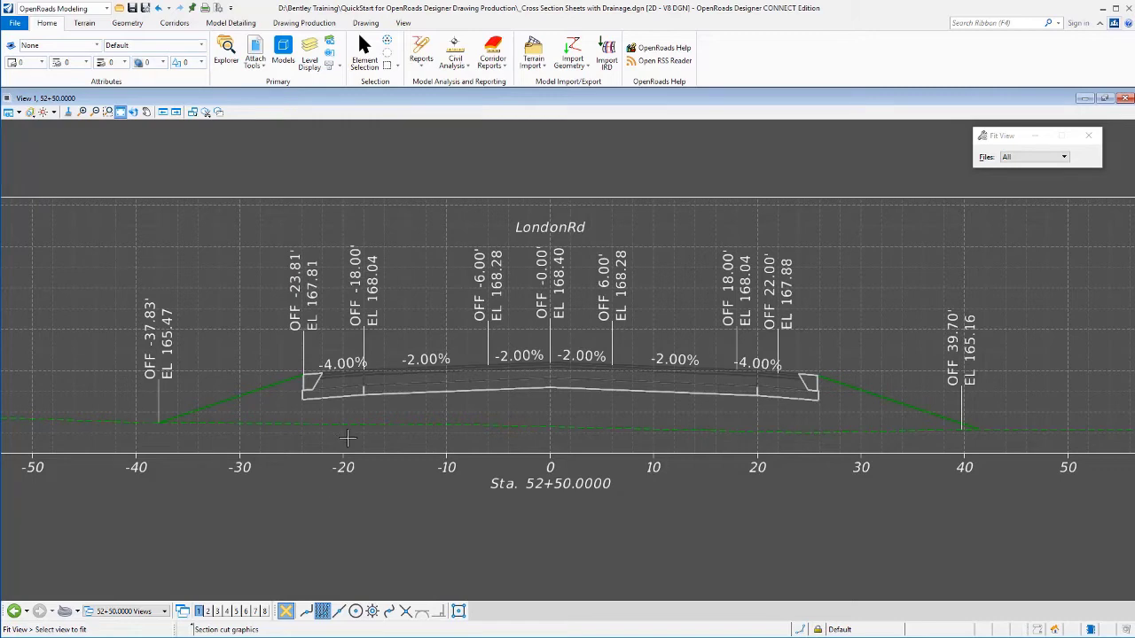
# - Select the OFF -18.00 / EL 168.04 label and delete it
pyautogui.scroll(-1, 373, 439)
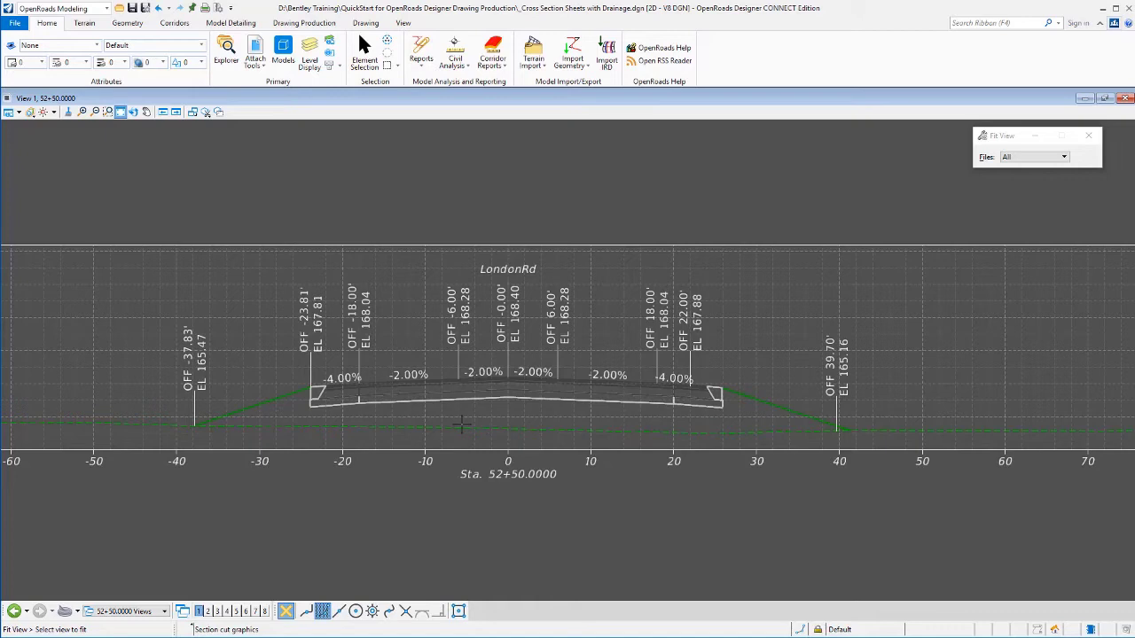
pyautogui.scroll(-1, 460, 426)
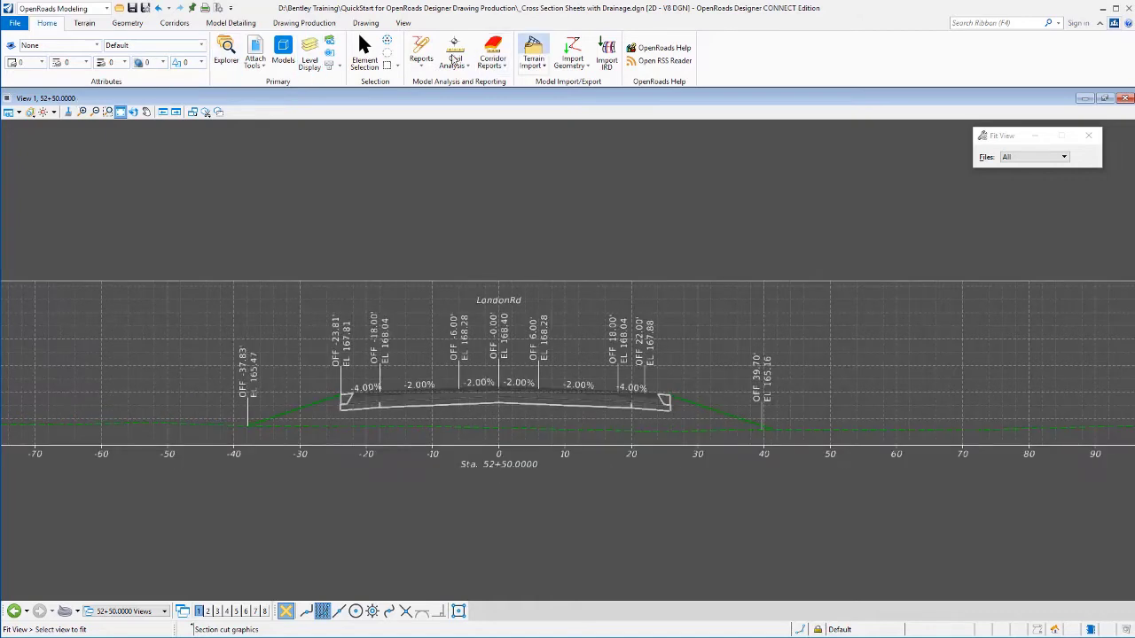
pyautogui.click(363, 53)
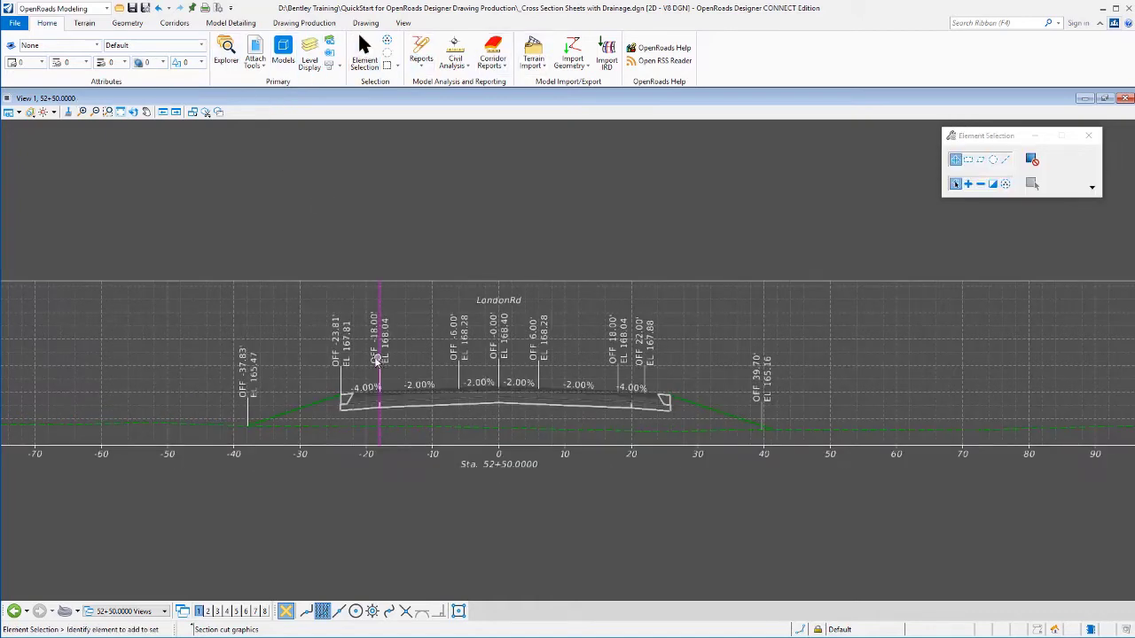
pyautogui.click(379, 361)
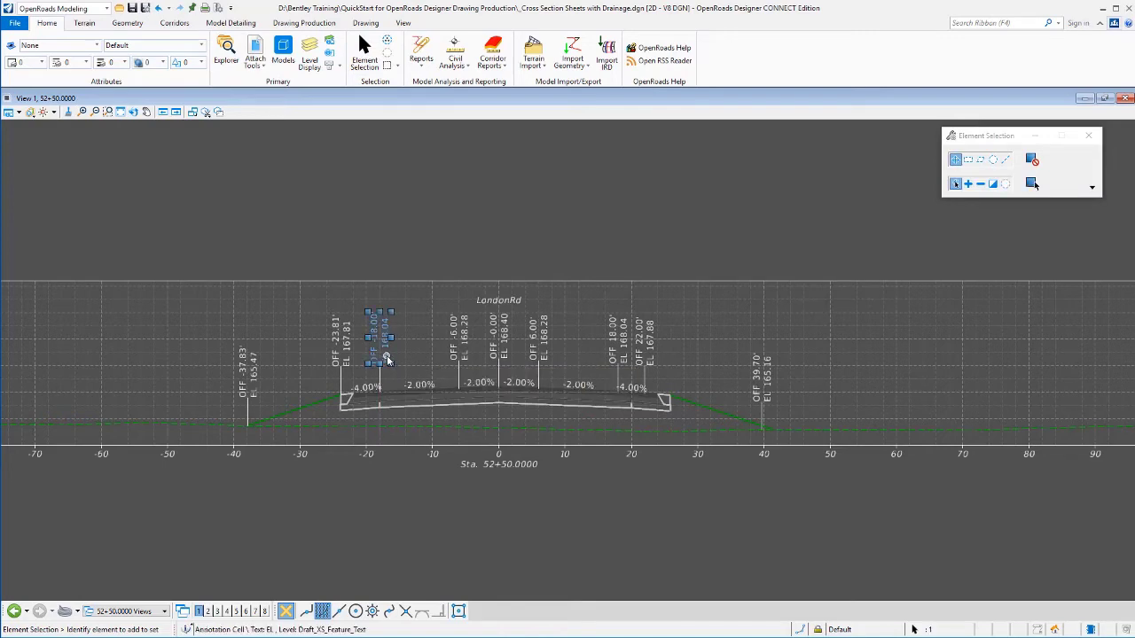
pyautogui.click(391, 351)
pyautogui.press('Delete')
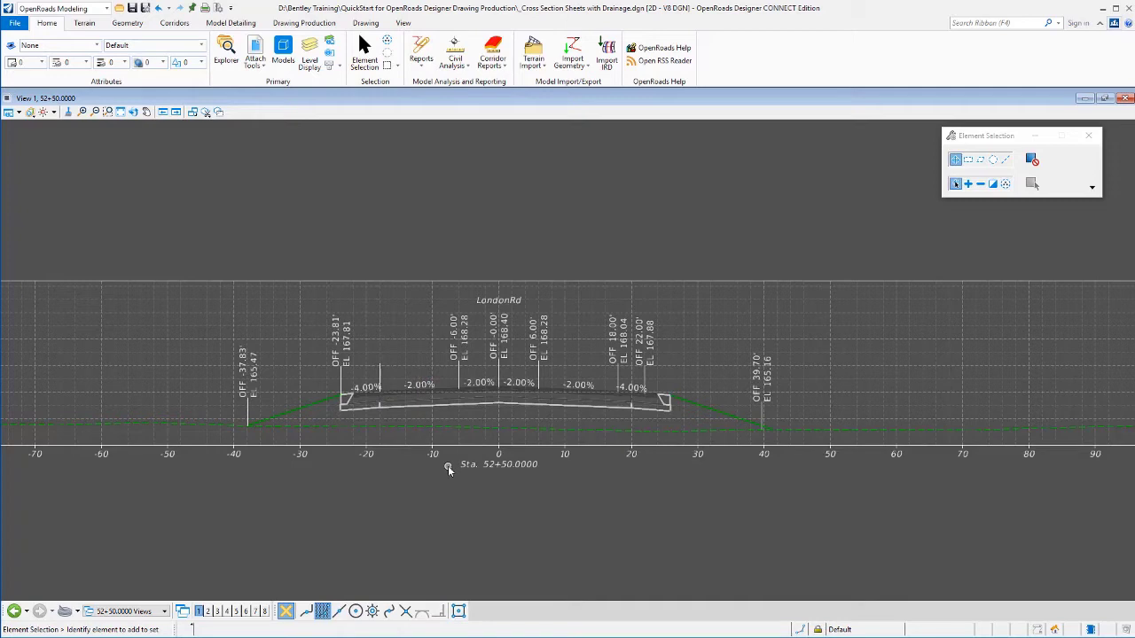
pyautogui.click(321, 26)
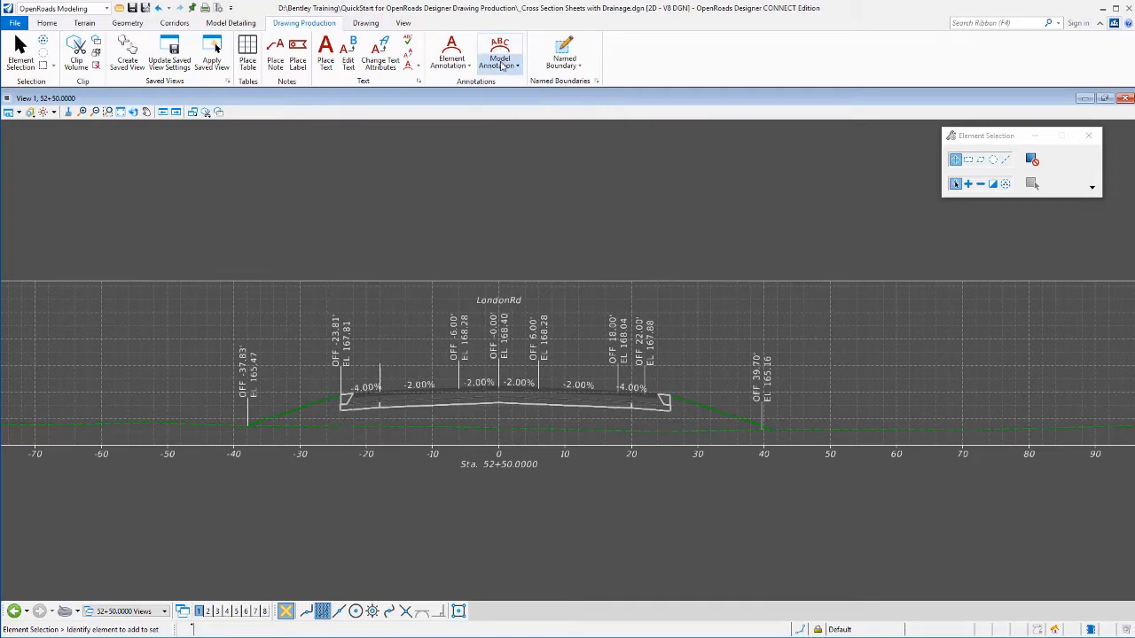
# - Remove model annotations from all drawing models
pyautogui.click(501, 65)
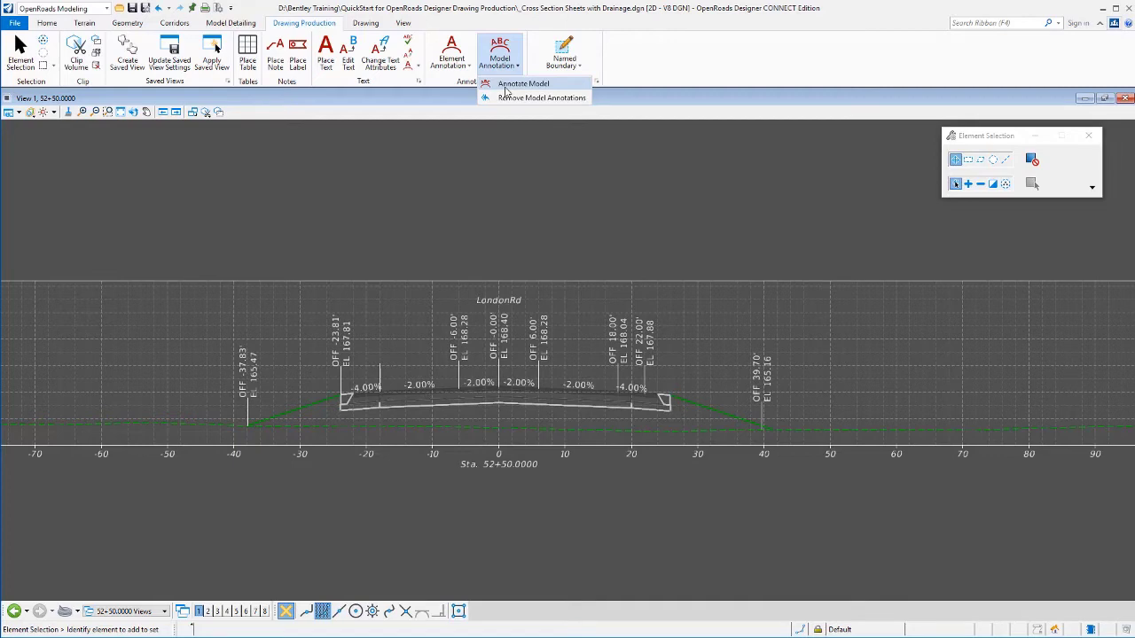
pyautogui.click(514, 98)
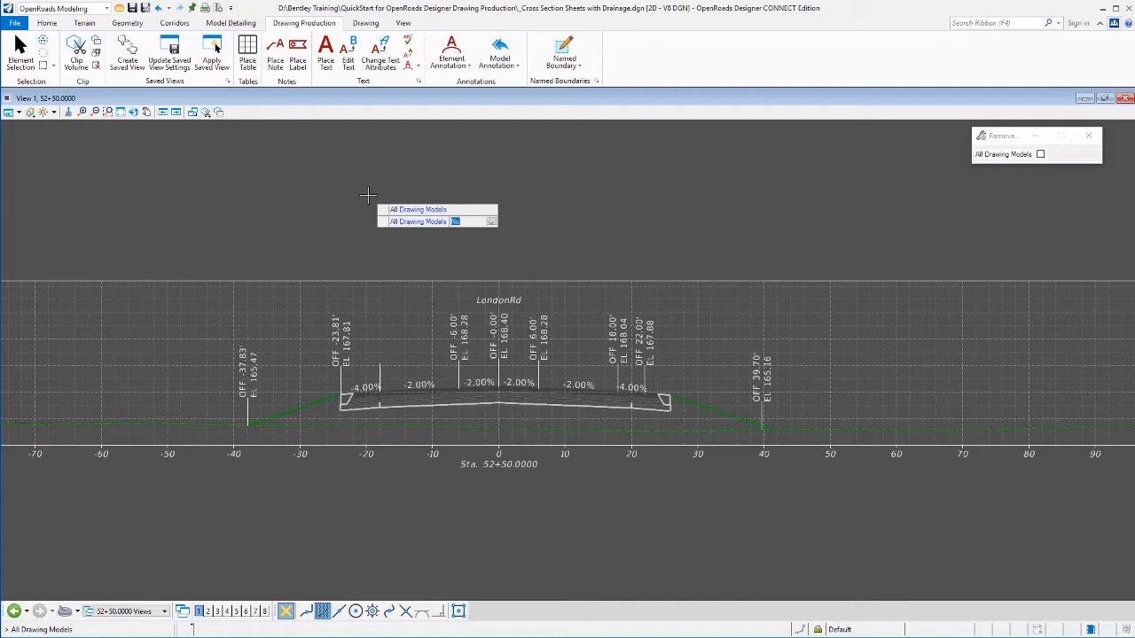
pyautogui.press('y')
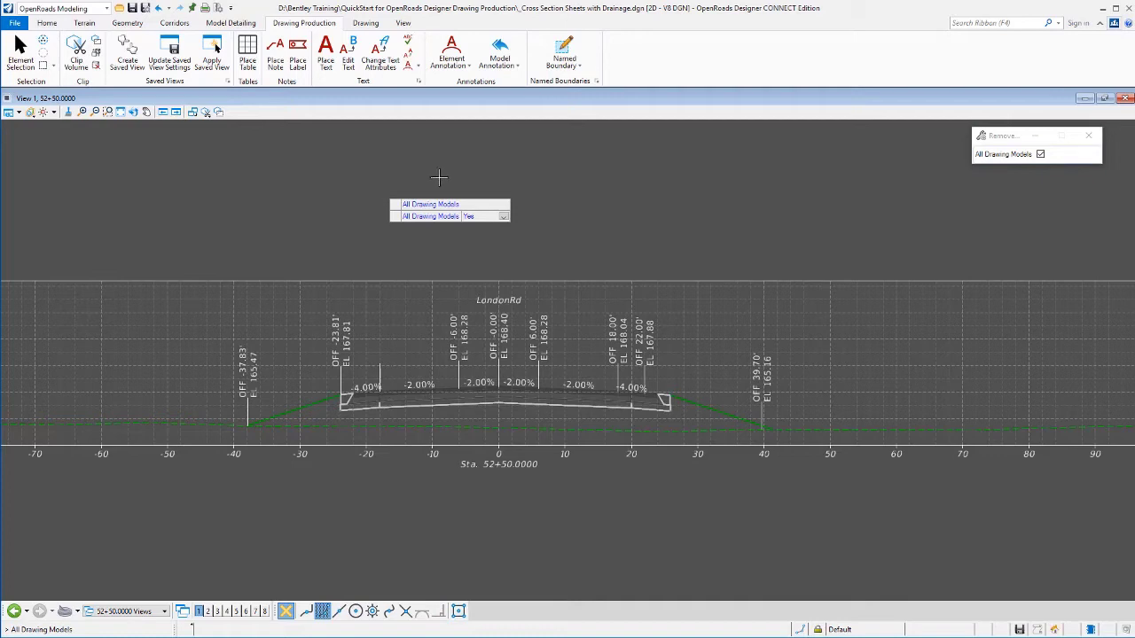
pyautogui.click(419, 185)
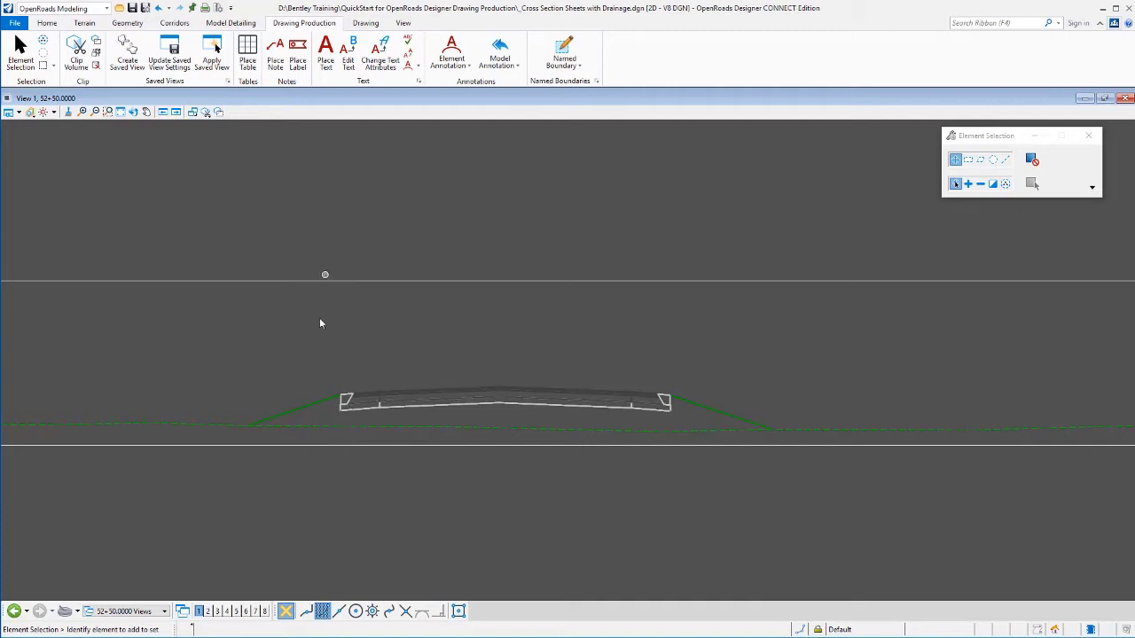
# - Switch to the 53+00.0000 Views model and fit the section in view
pyautogui.click(123, 612)
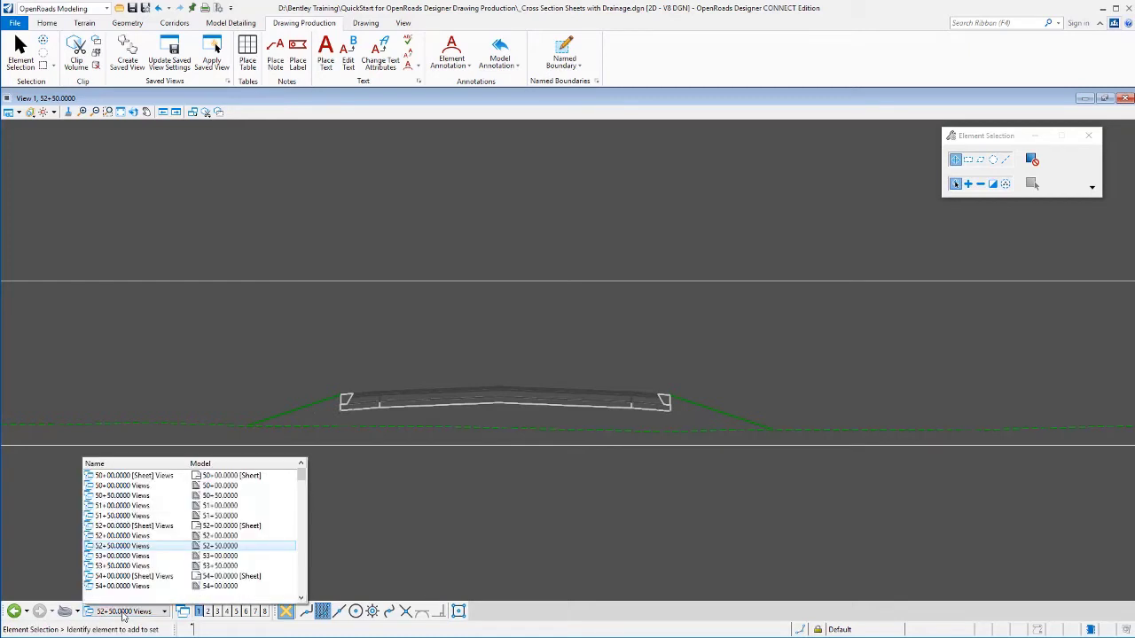
pyautogui.click(111, 557)
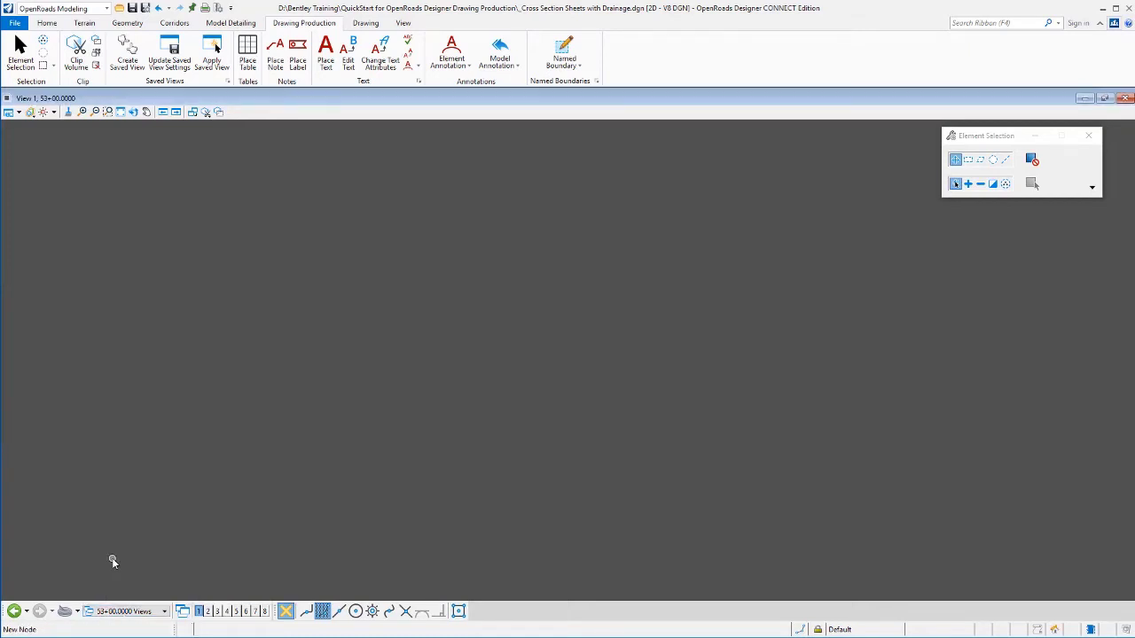
pyautogui.click(120, 111)
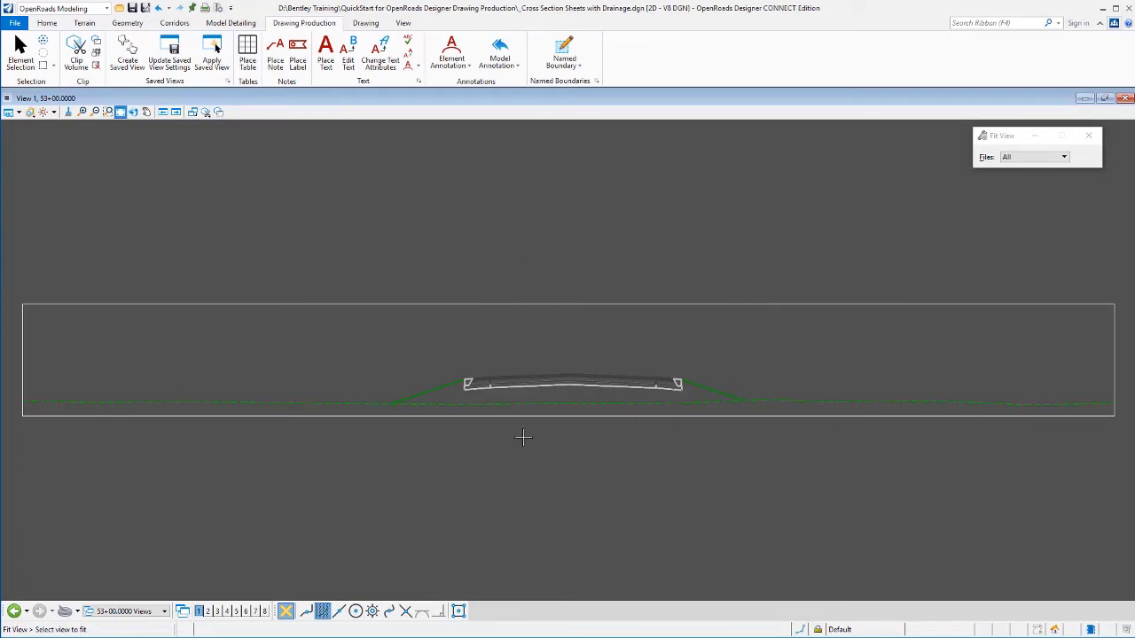
# - Annotate all drawing models with the XS Grid w/ Annotation group
pyautogui.click(500, 64)
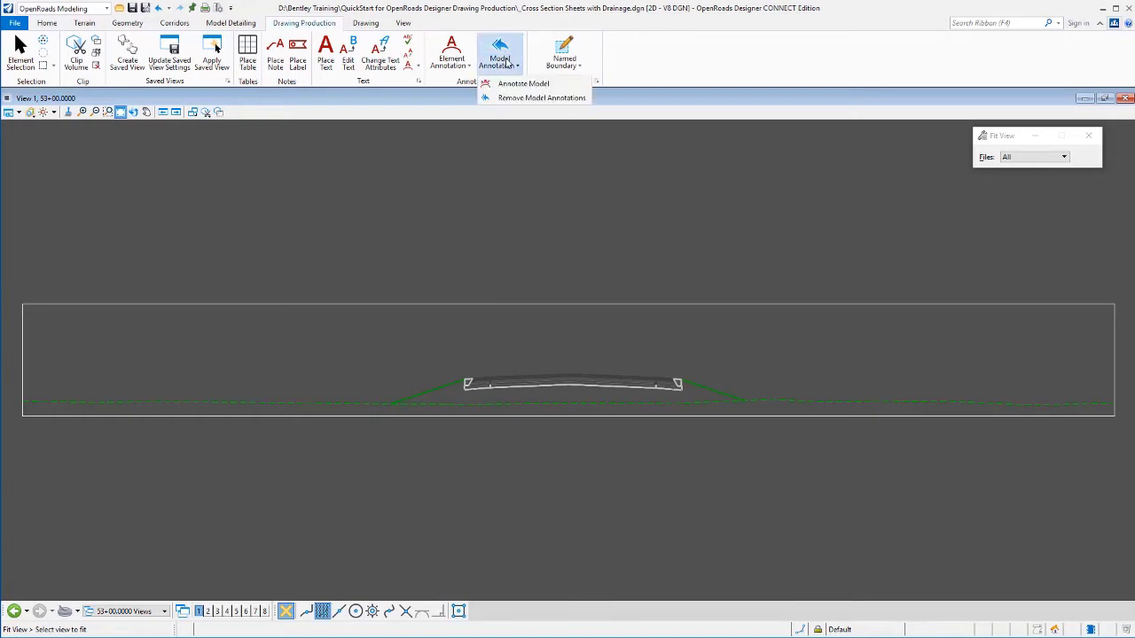
pyautogui.click(510, 86)
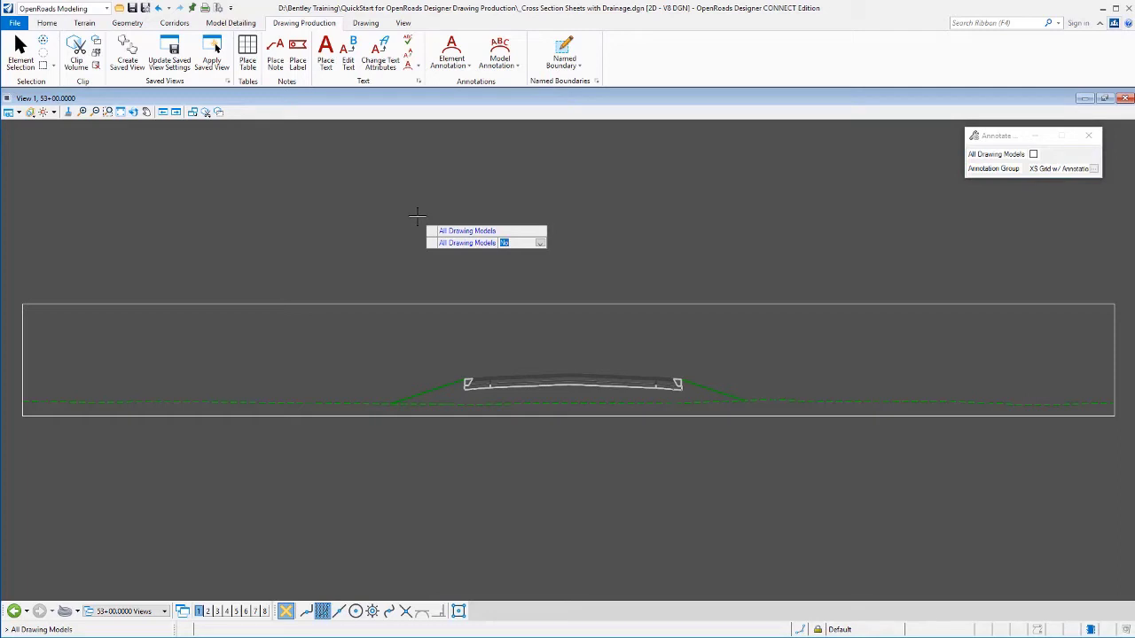
pyautogui.press('Down')
pyautogui.click(417, 215)
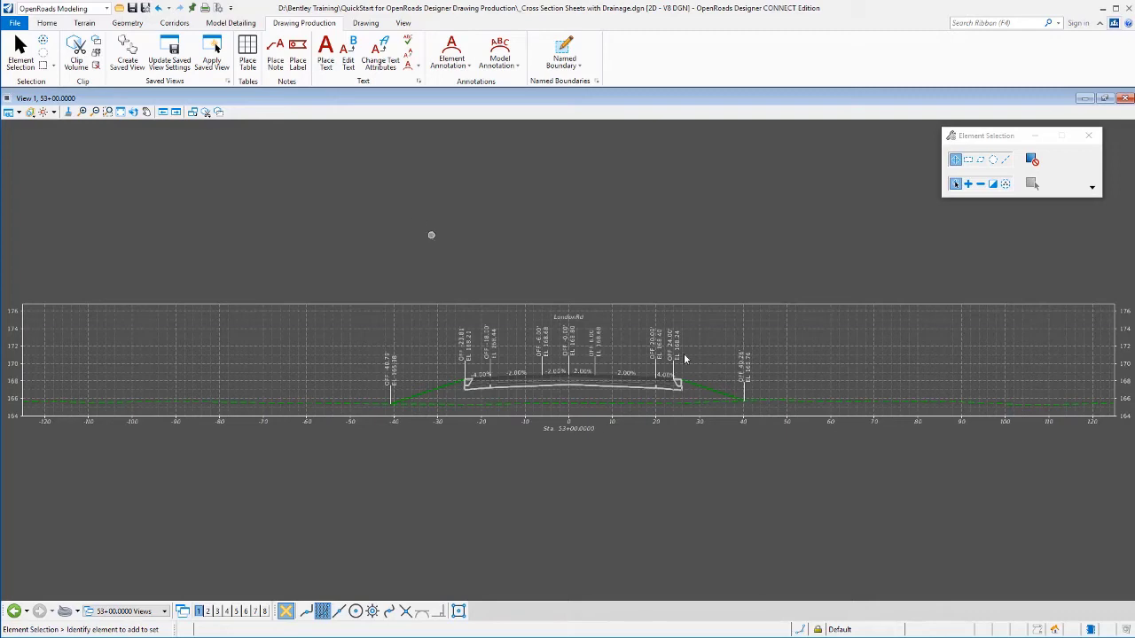
# - Zoom in, view the 52+50.0000 Views group, then return to the 52+00.0000 [Sheet] view group
pyautogui.scroll(1, 747, 404)
pyautogui.scroll(2, 701, 390)
pyautogui.scroll(1, 665, 379)
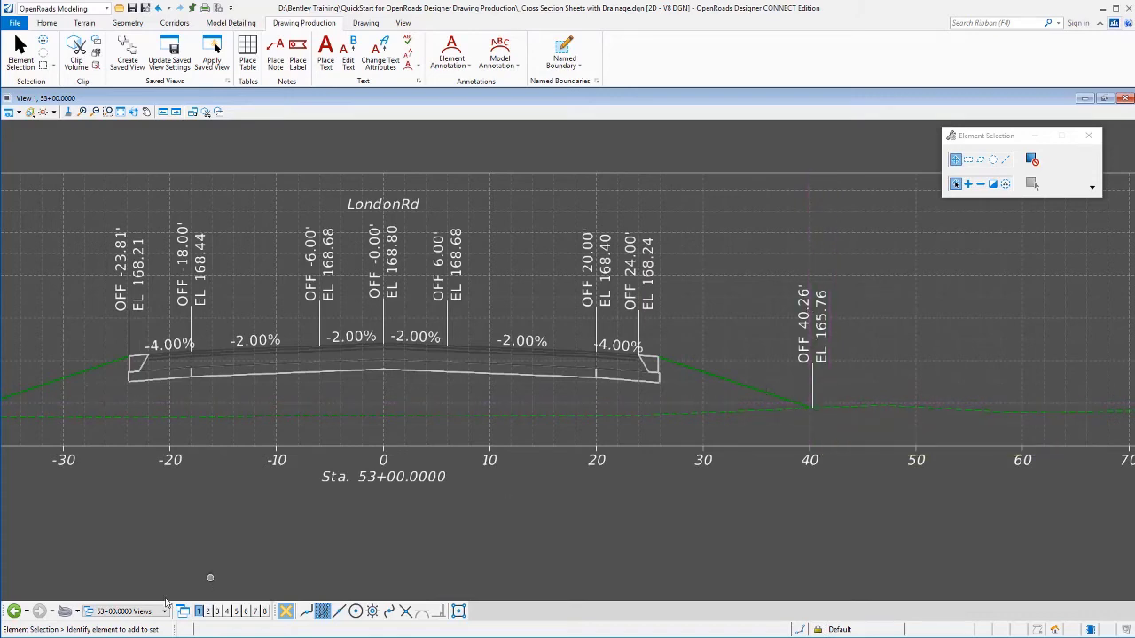
pyautogui.click(111, 616)
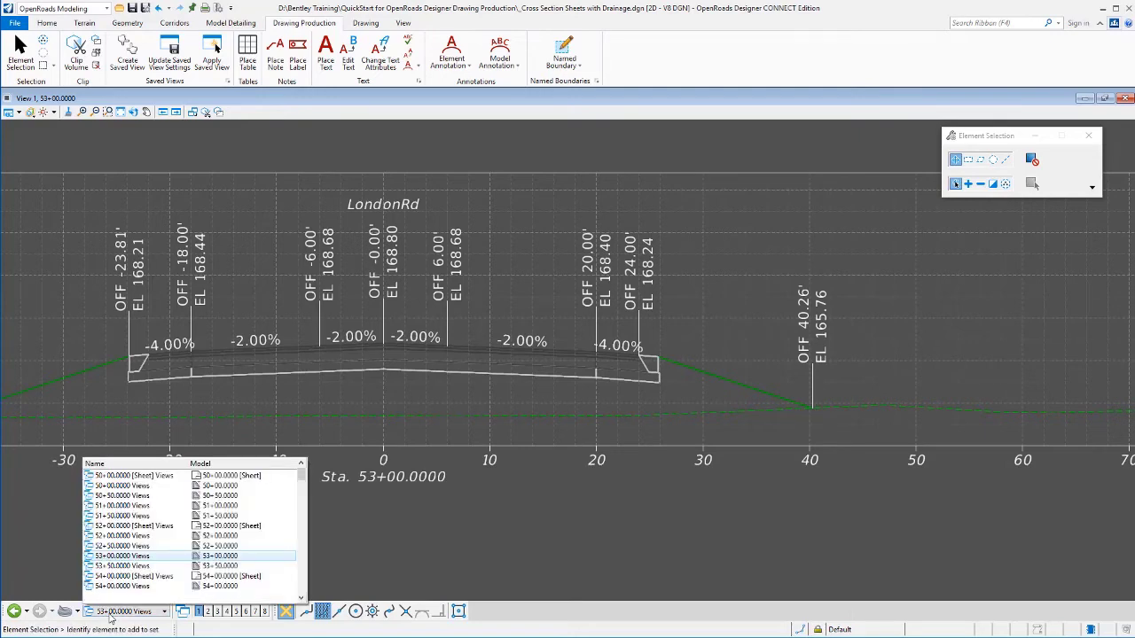
pyautogui.click(106, 544)
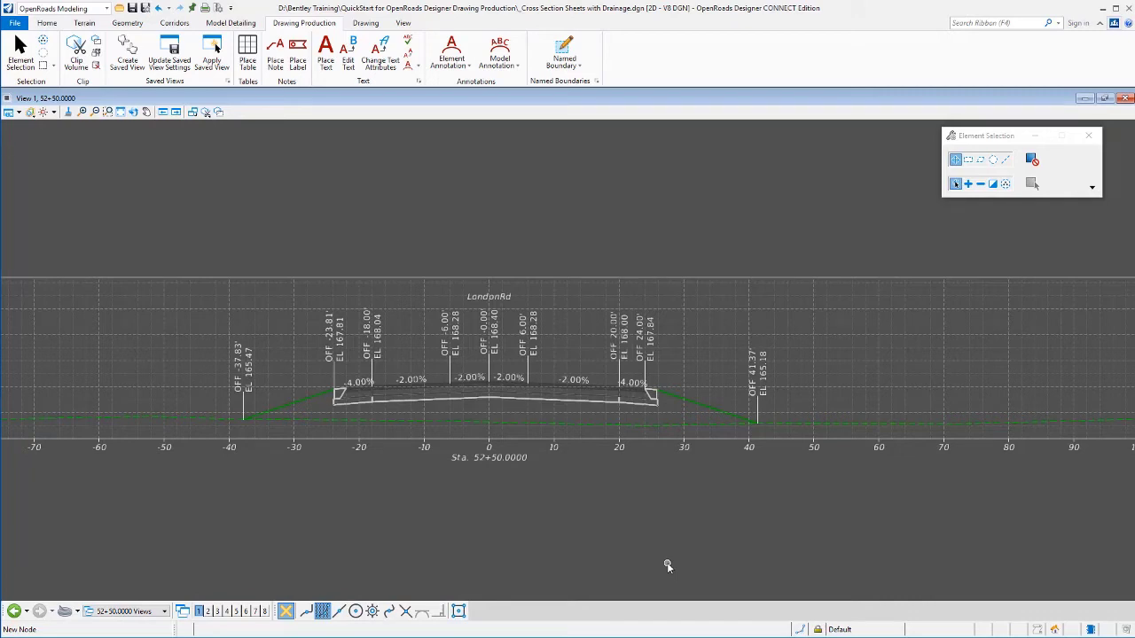
pyautogui.click(124, 612)
pyautogui.click(133, 526)
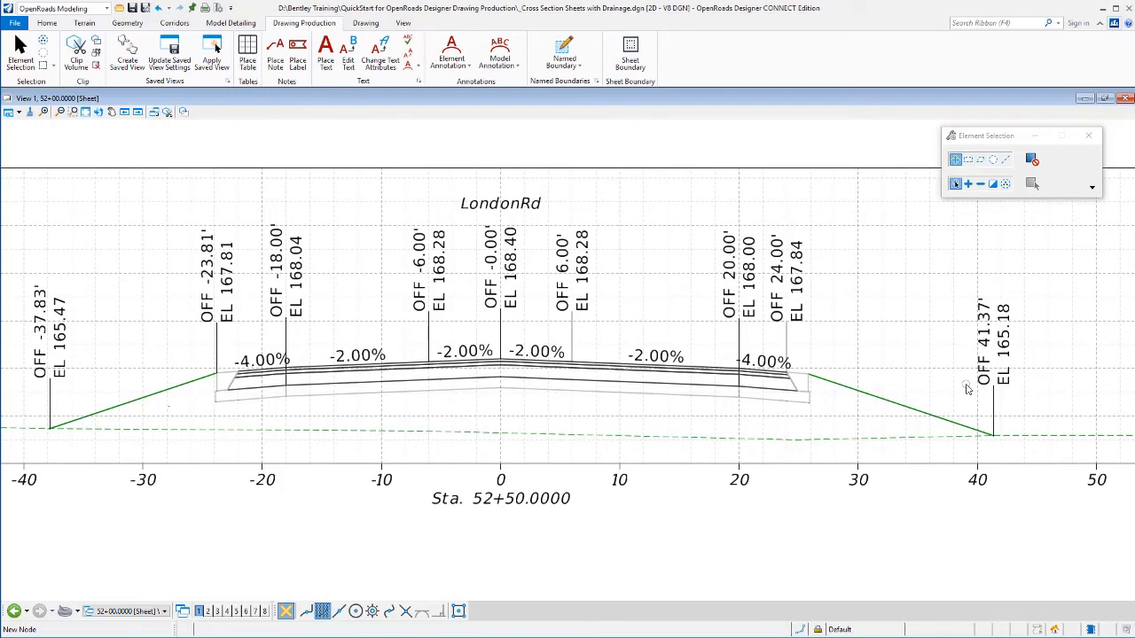
# - Switch to the 52+00.0000 Views group and fit the cross section in view
pyautogui.click(123, 612)
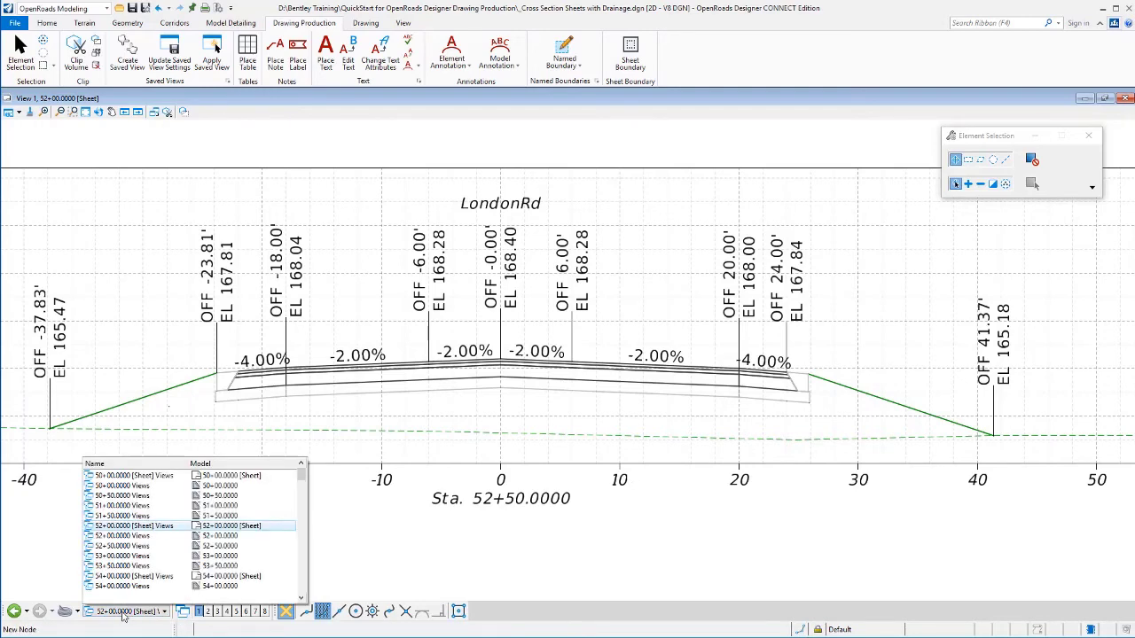
pyautogui.click(152, 536)
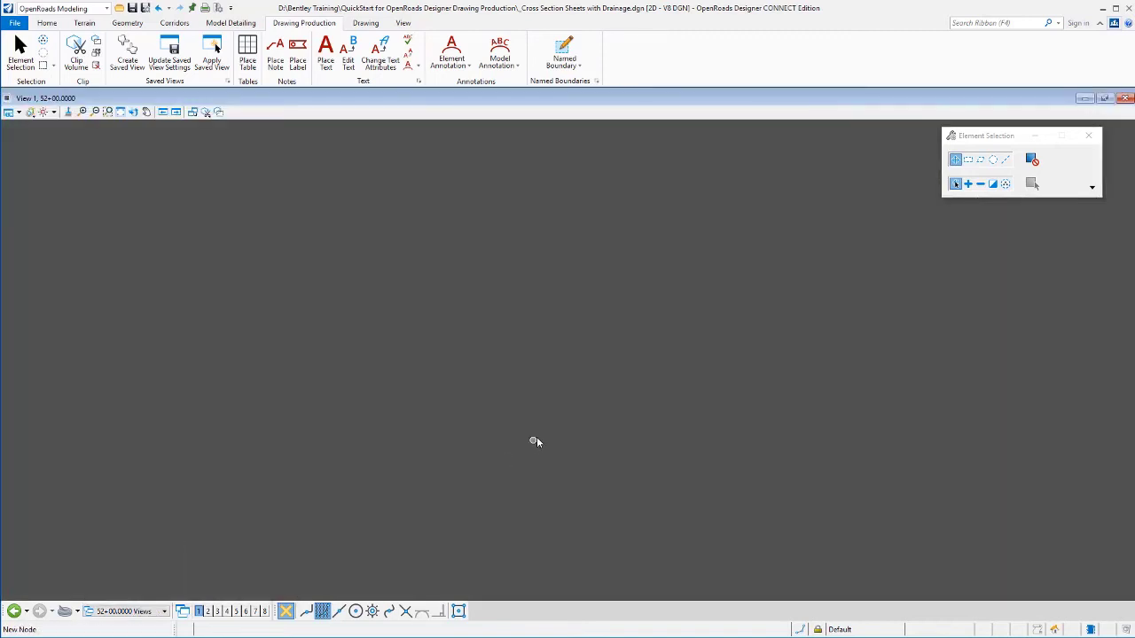
pyautogui.click(120, 112)
pyautogui.scroll(2, 674, 381)
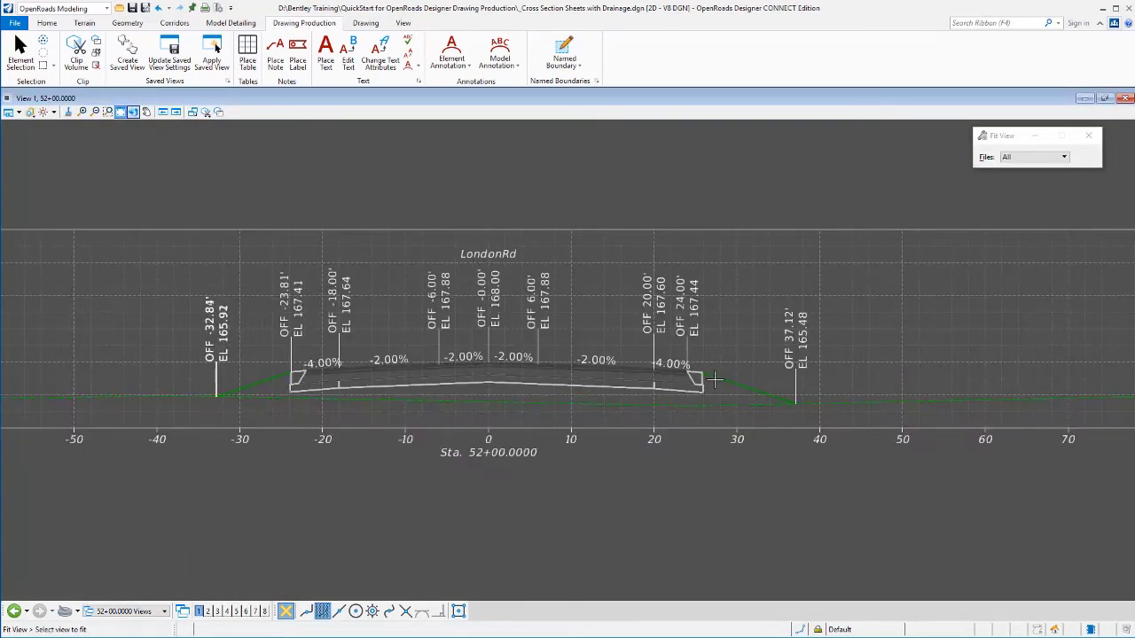
pyautogui.scroll(1, 673, 381)
pyautogui.scroll(-1, 584, 397)
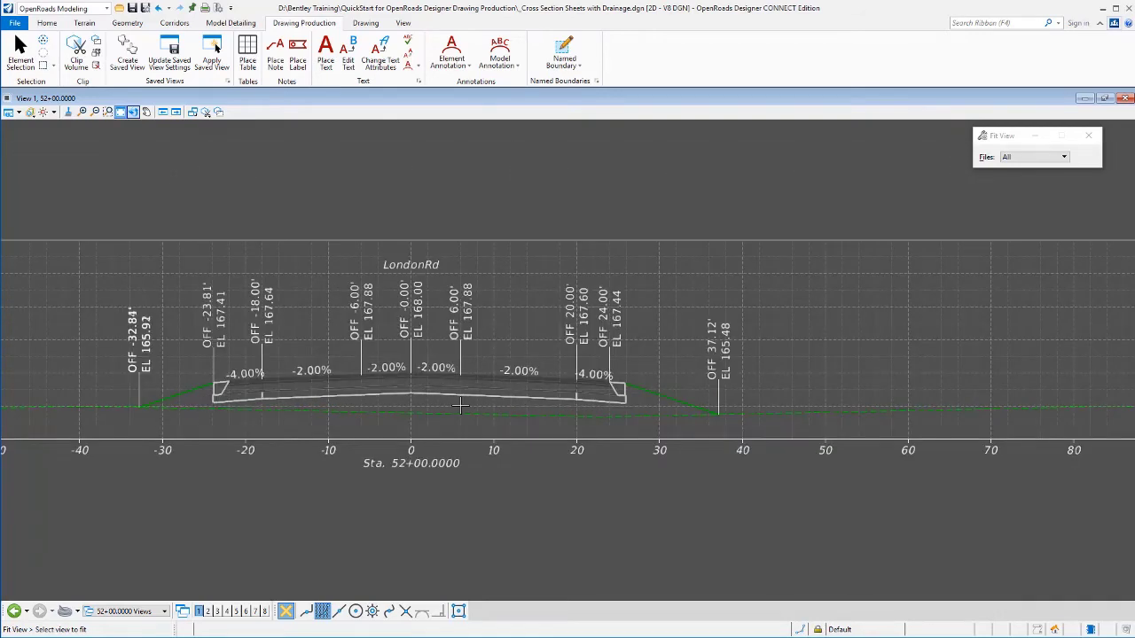
pyautogui.moveTo(470, 406); pyautogui.dragTo(543, 424, button='middle')
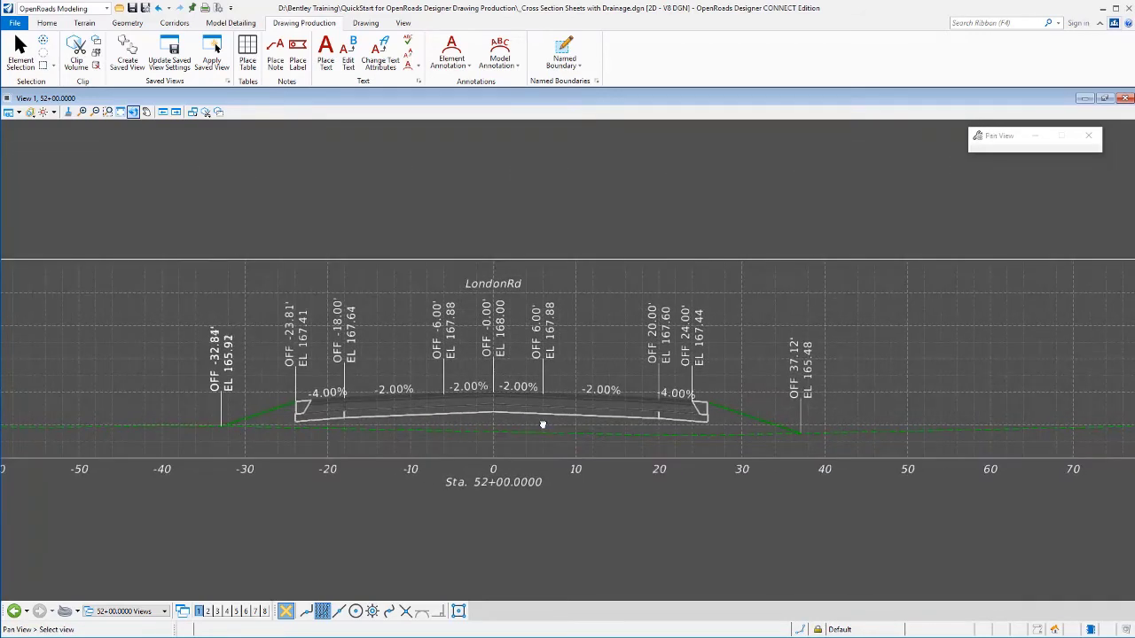
# - Start Model Annotation for all drawing models and list the available annotation groups
pyautogui.click(499, 51)
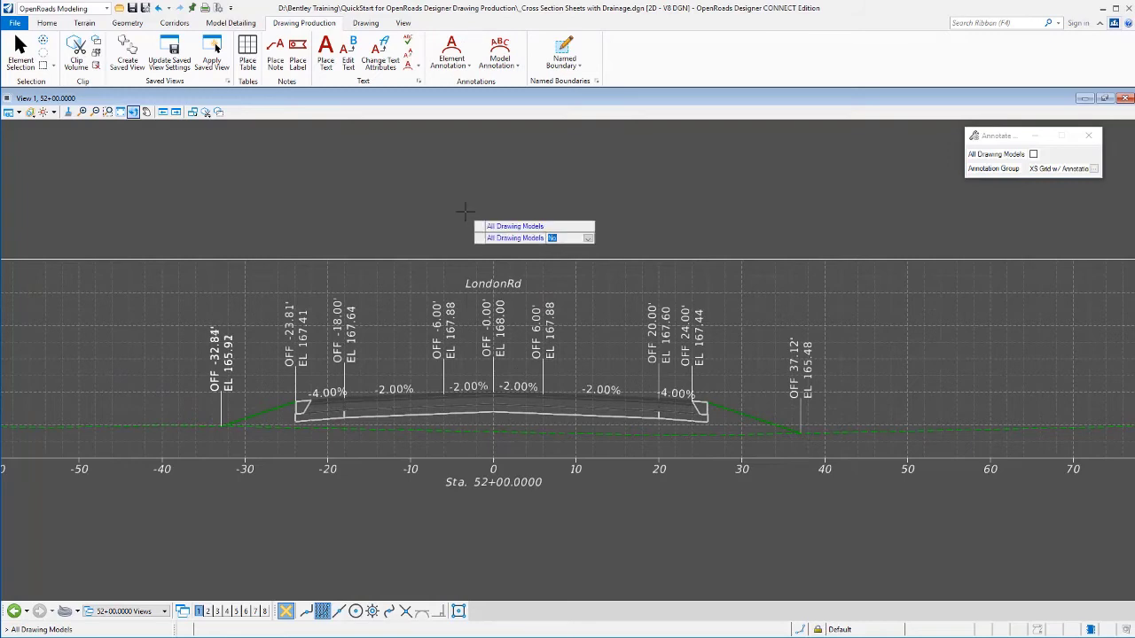
pyautogui.press('Down')
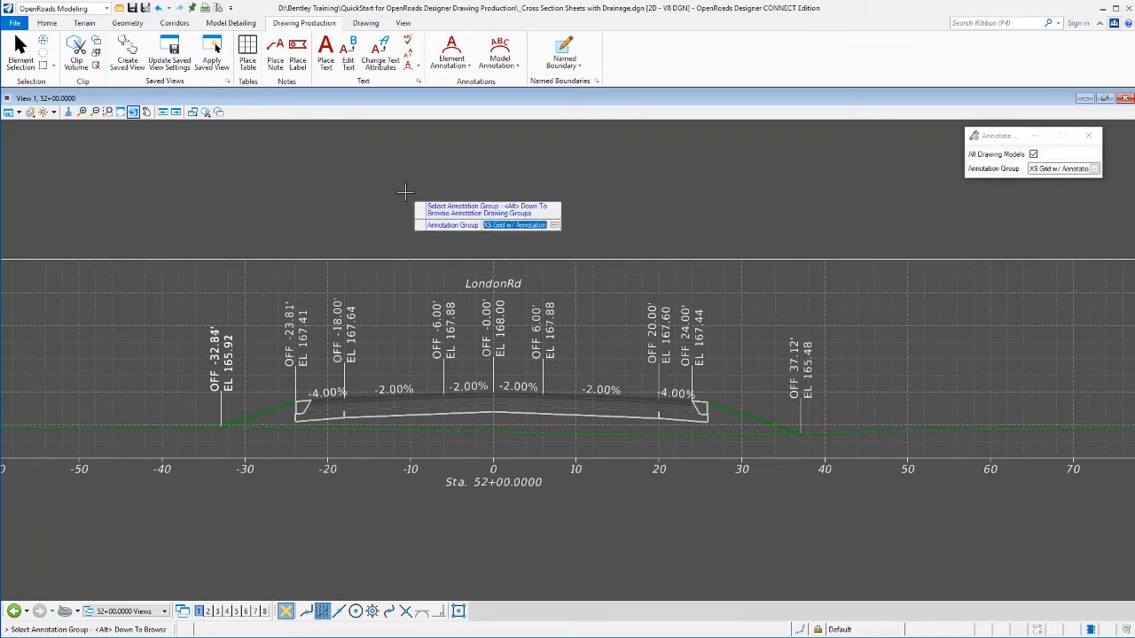
pyautogui.hotkey('alt', 'Down')
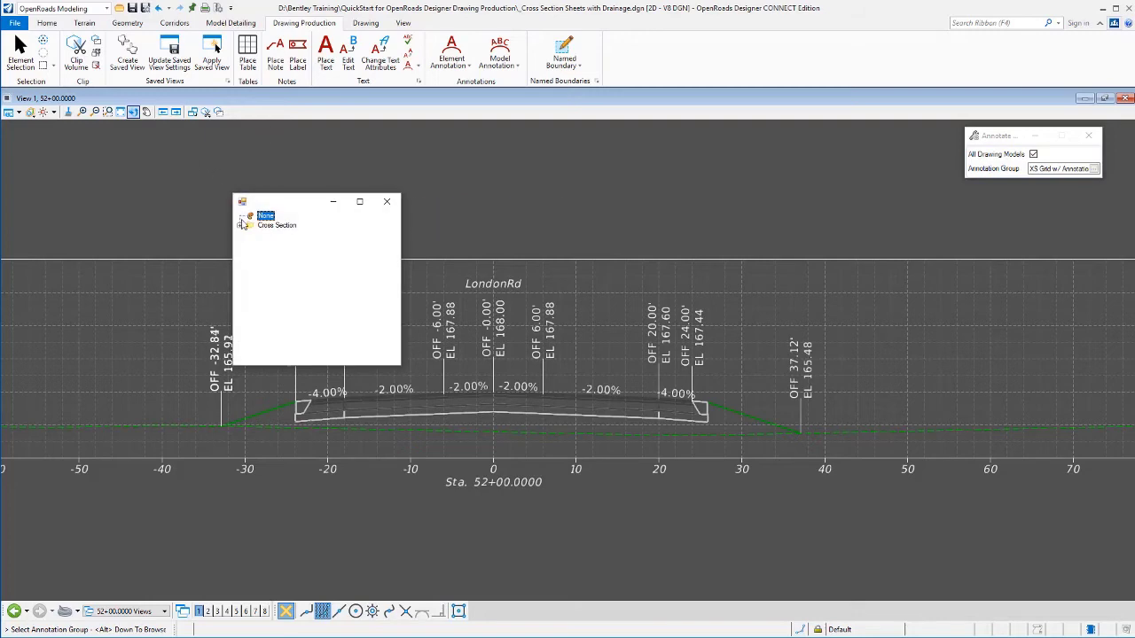
# - Apply the Cross Section > Drawing > XS R/W GRail and Cbl Bar Annotation group to all sections
pyautogui.click(242, 226)
pyautogui.click(251, 235)
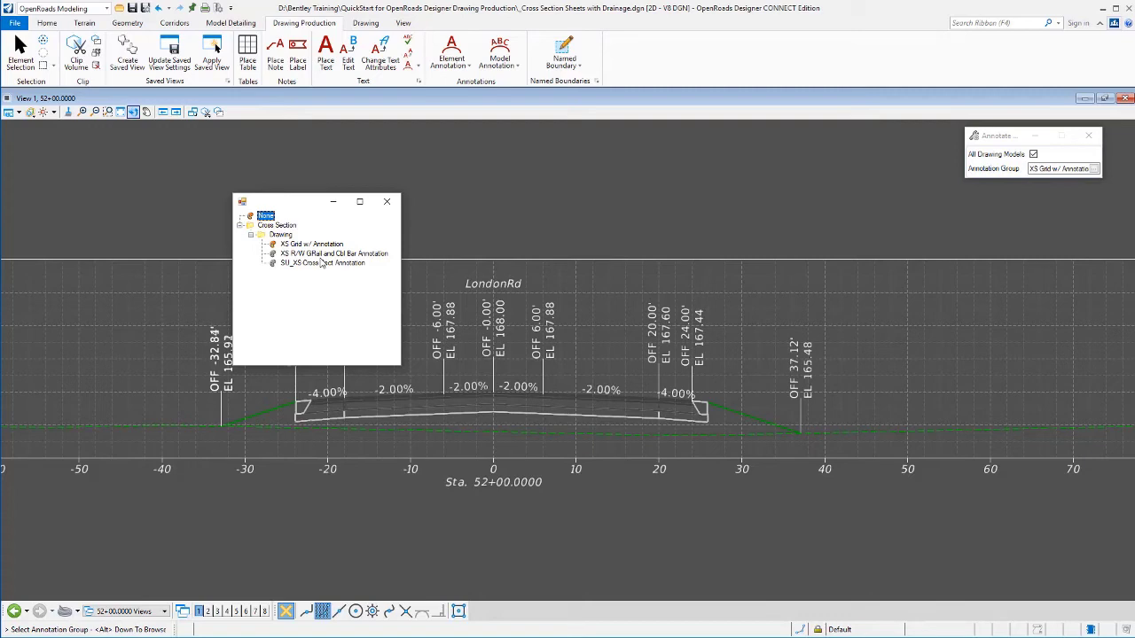
pyautogui.click(312, 254)
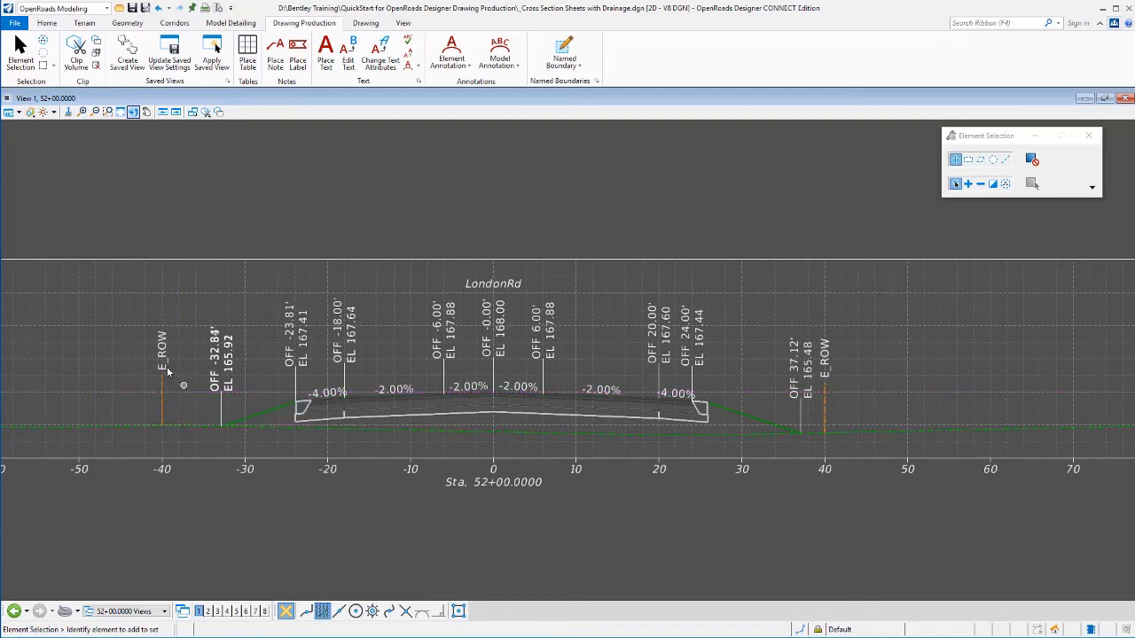
pyautogui.moveTo(300, 427)
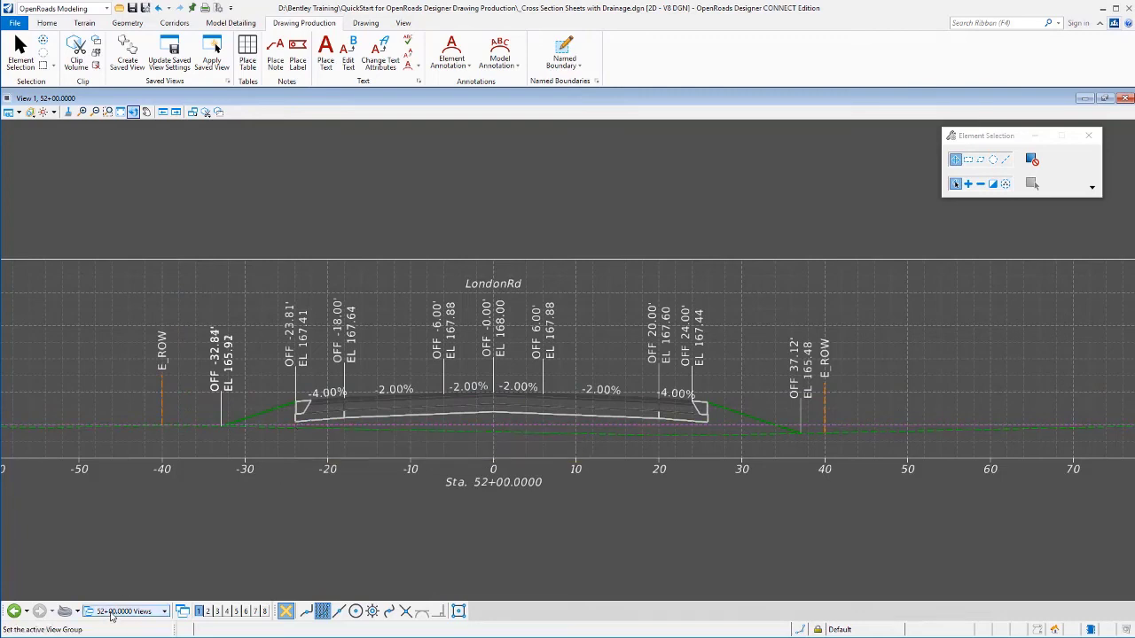
# - Review the 52+00.0000 and 58+00.0000 sheets, then switch to the 58+00.0000 Views group
pyautogui.click(142, 610)
pyautogui.click(142, 526)
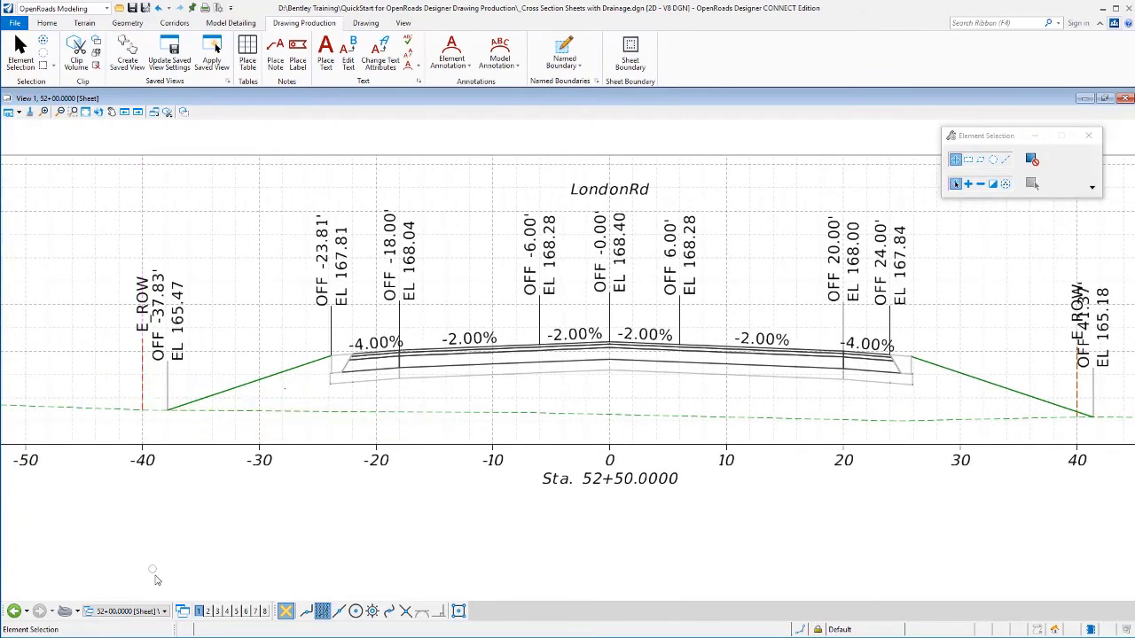
pyautogui.click(133, 612)
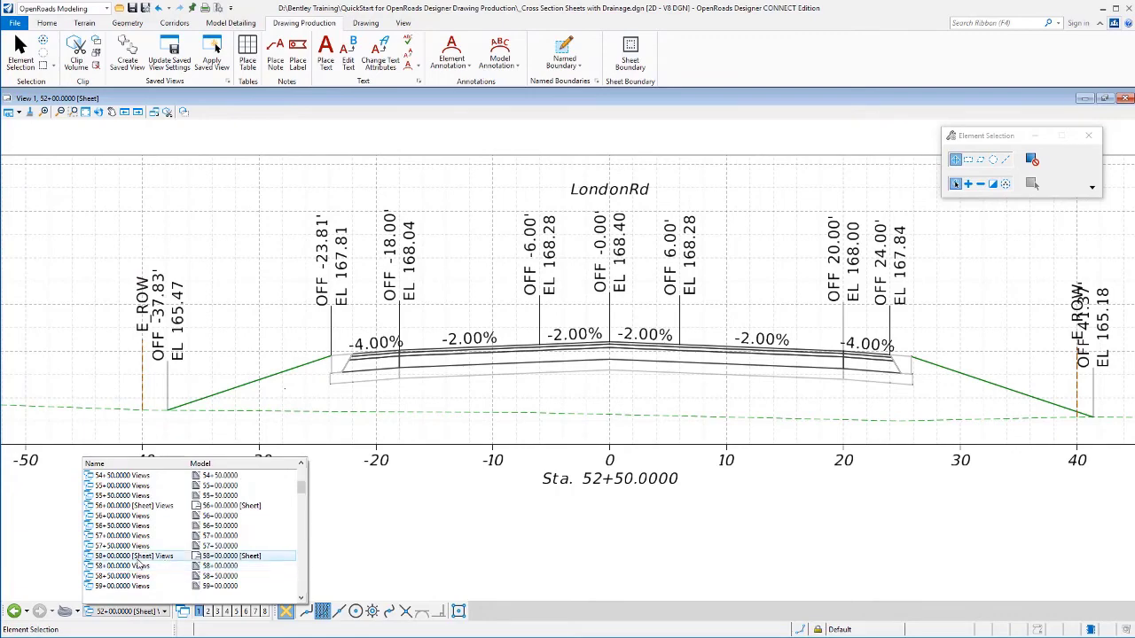
pyautogui.click(139, 564)
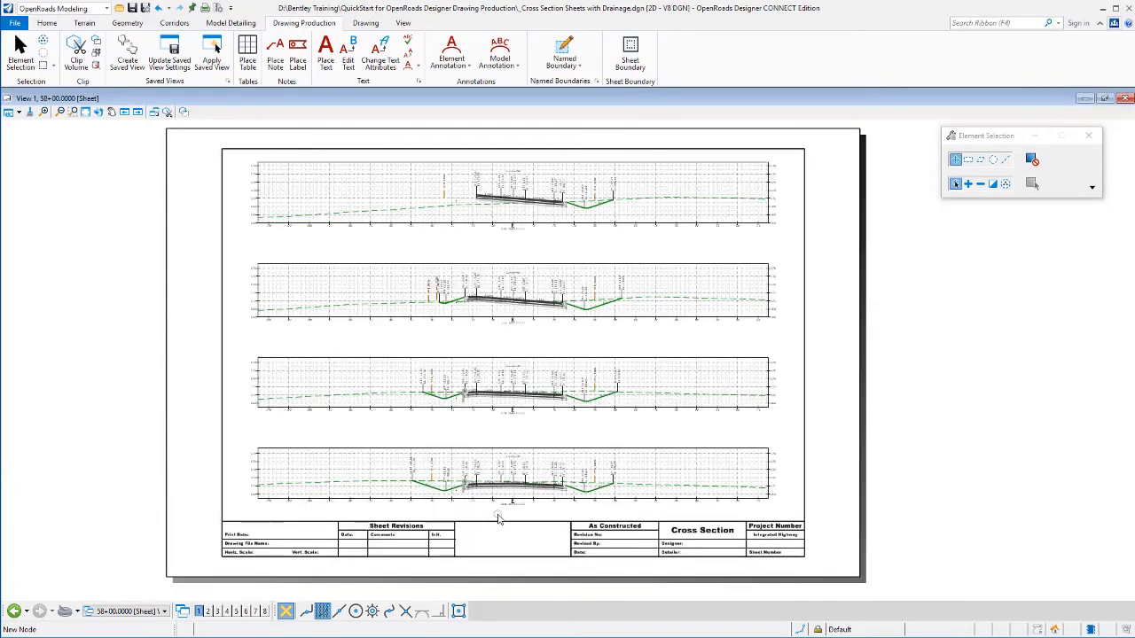
pyautogui.scroll(2, 468, 417)
pyautogui.scroll(3, 468, 417)
pyautogui.scroll(2, 468, 416)
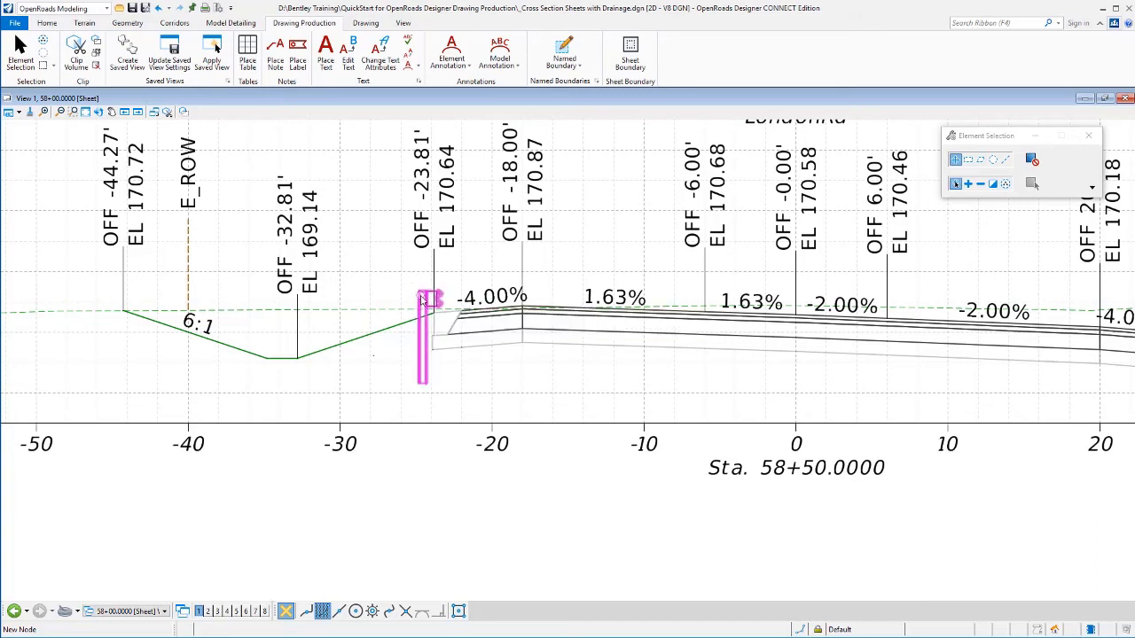
pyautogui.moveTo(426, 300)
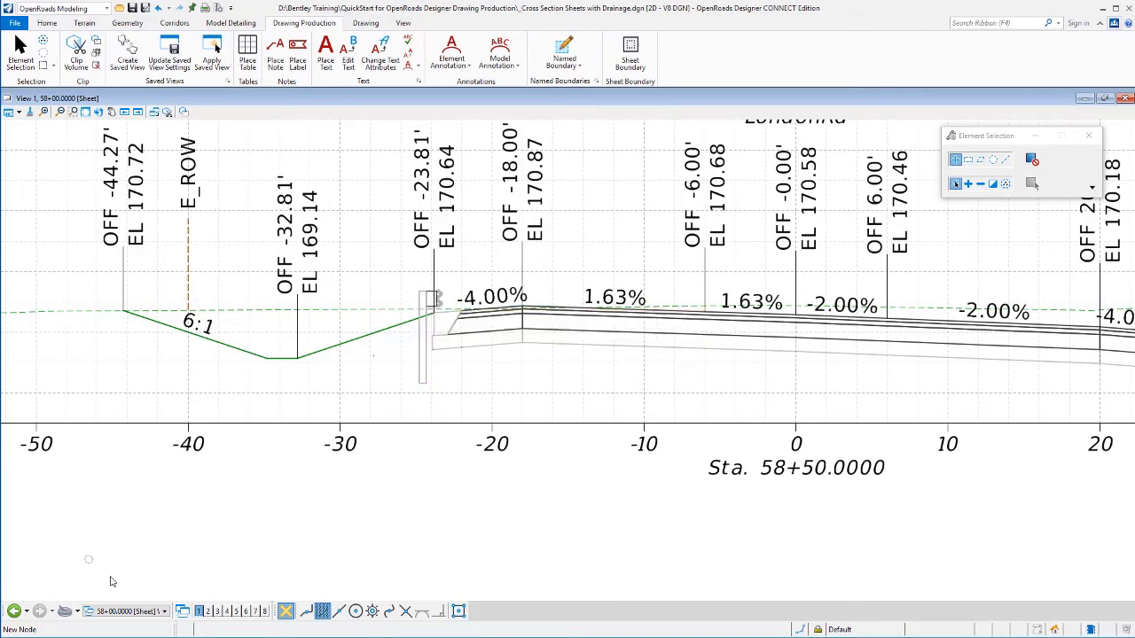
pyautogui.click(114, 612)
pyautogui.click(159, 565)
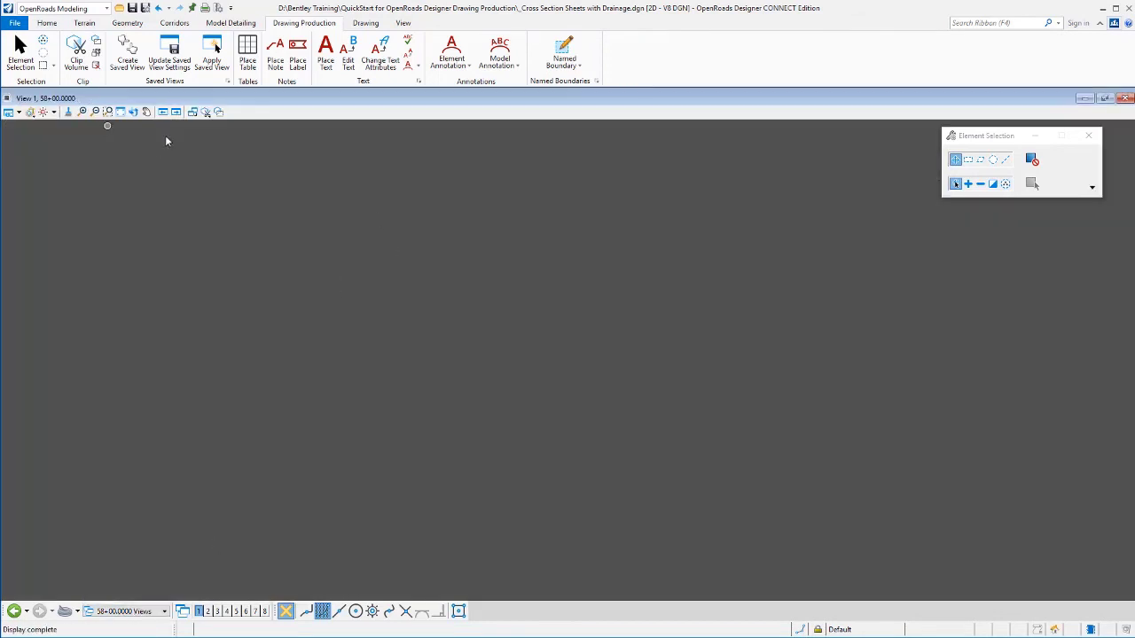
# - Fit the 58+00 section, start Place Label, and zoom in on the ditch
pyautogui.click(121, 112)
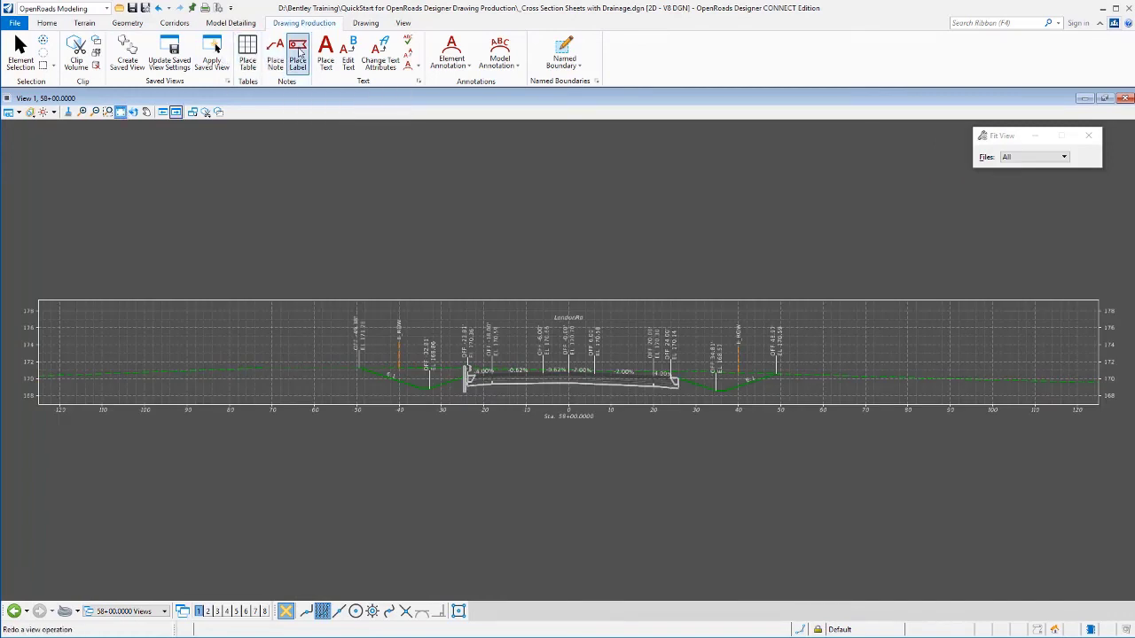
pyautogui.click(300, 57)
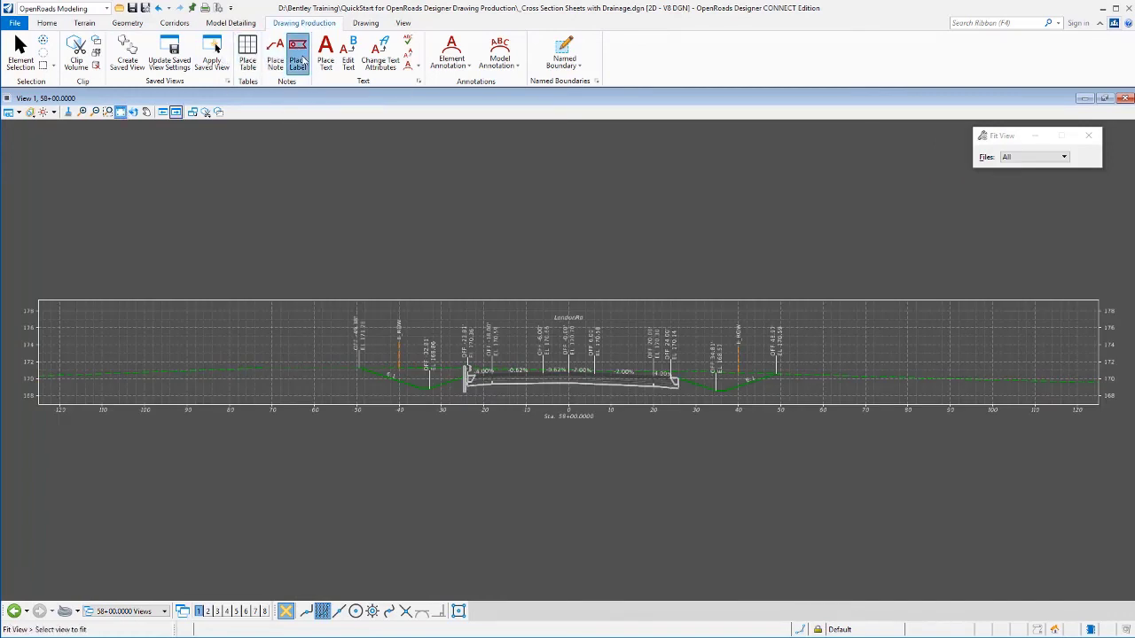
pyautogui.moveTo(953, 139); pyautogui.dragTo(560, 170)
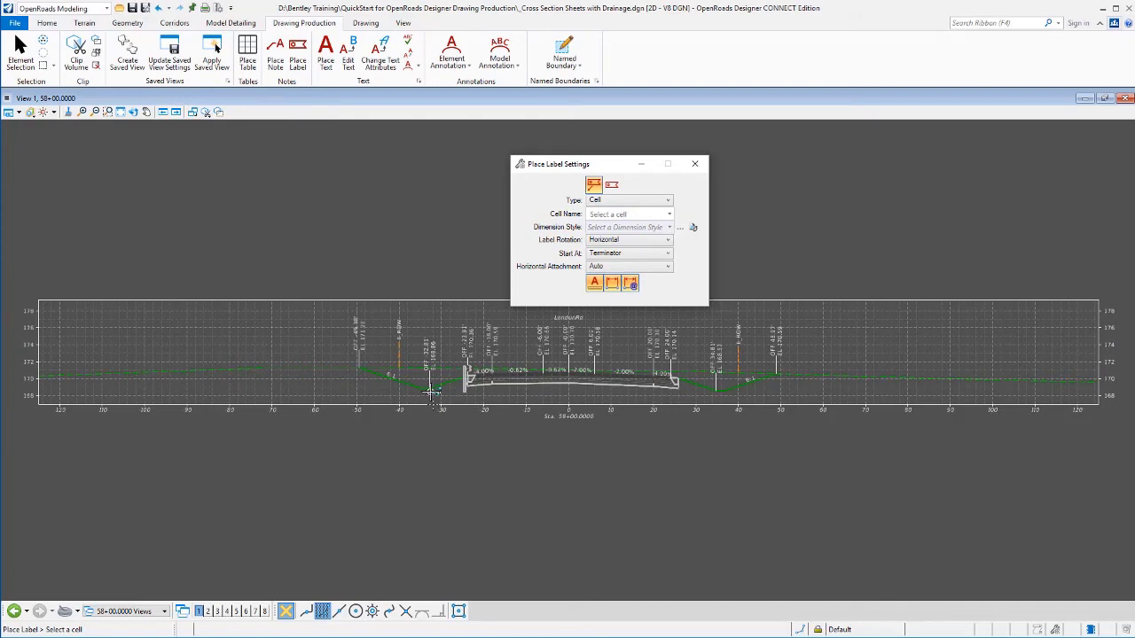
pyautogui.scroll(6, 432, 390)
pyautogui.scroll(1, 429, 388)
pyautogui.scroll(1, 429, 388)
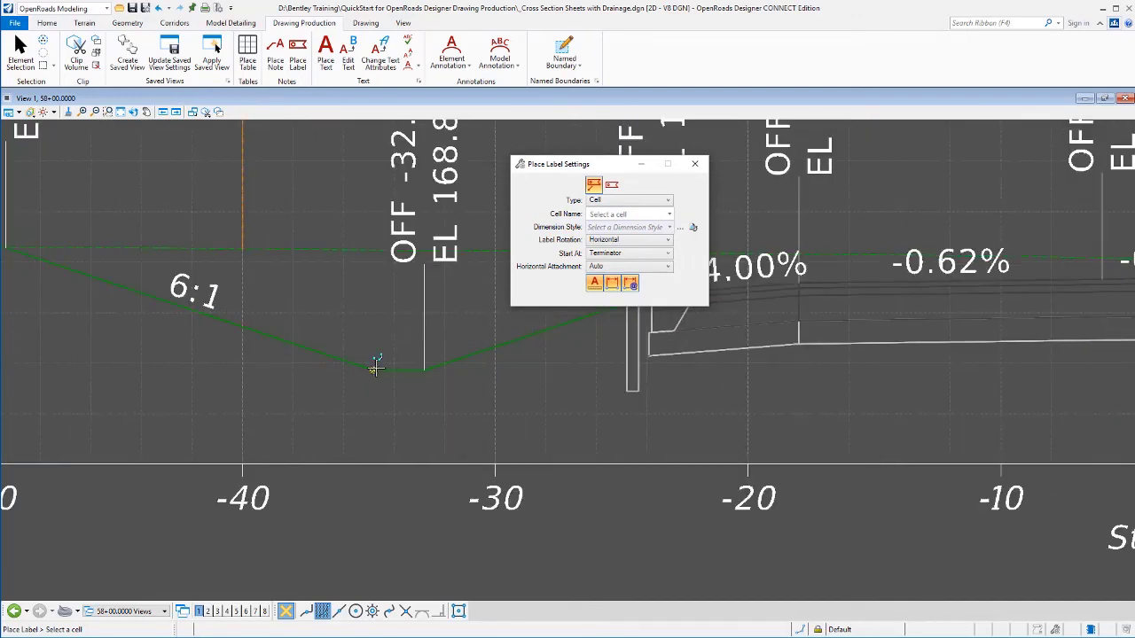
pyautogui.moveTo(669, 215)
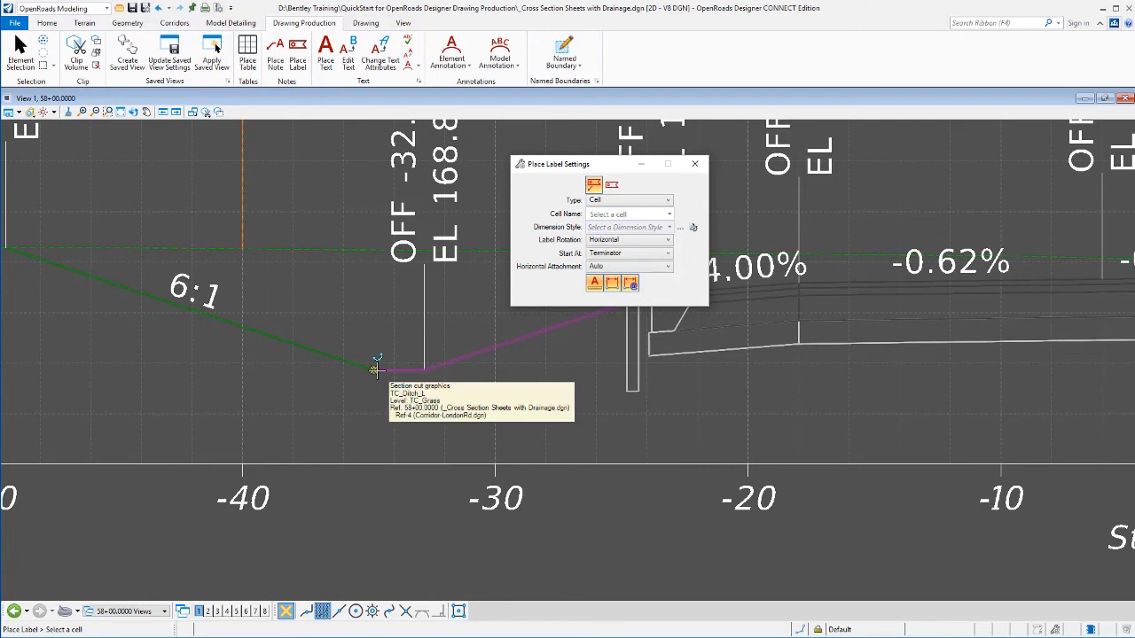
# - Set the label cell to _Lbl_XS_Off-Elev in Place Label Settings
pyautogui.click(669, 215)
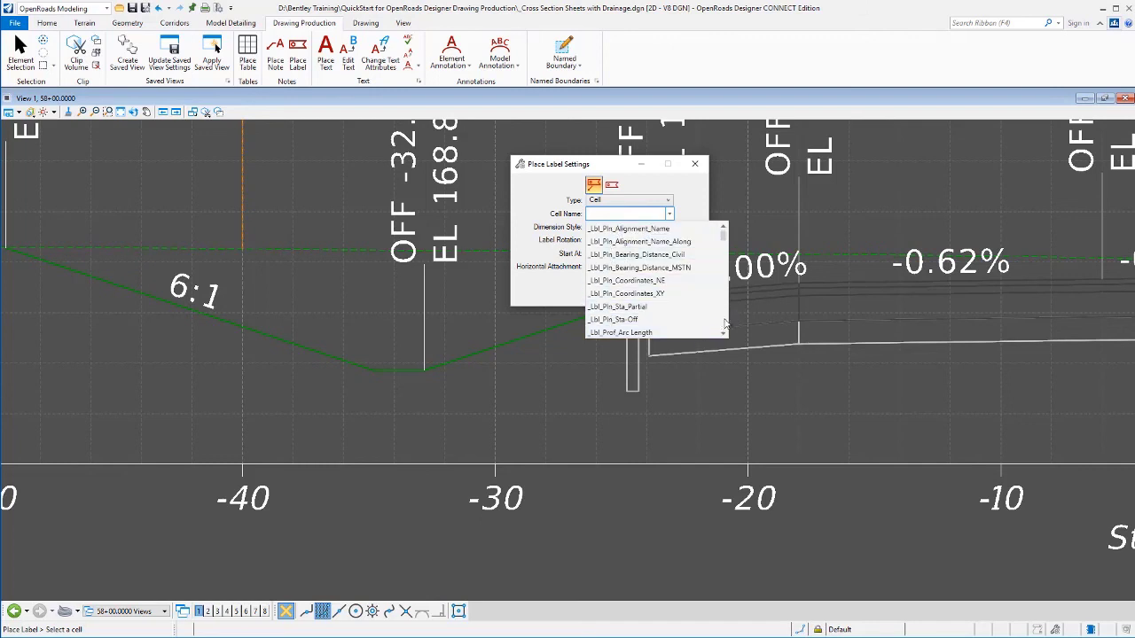
pyautogui.scroll(-2, 617, 315)
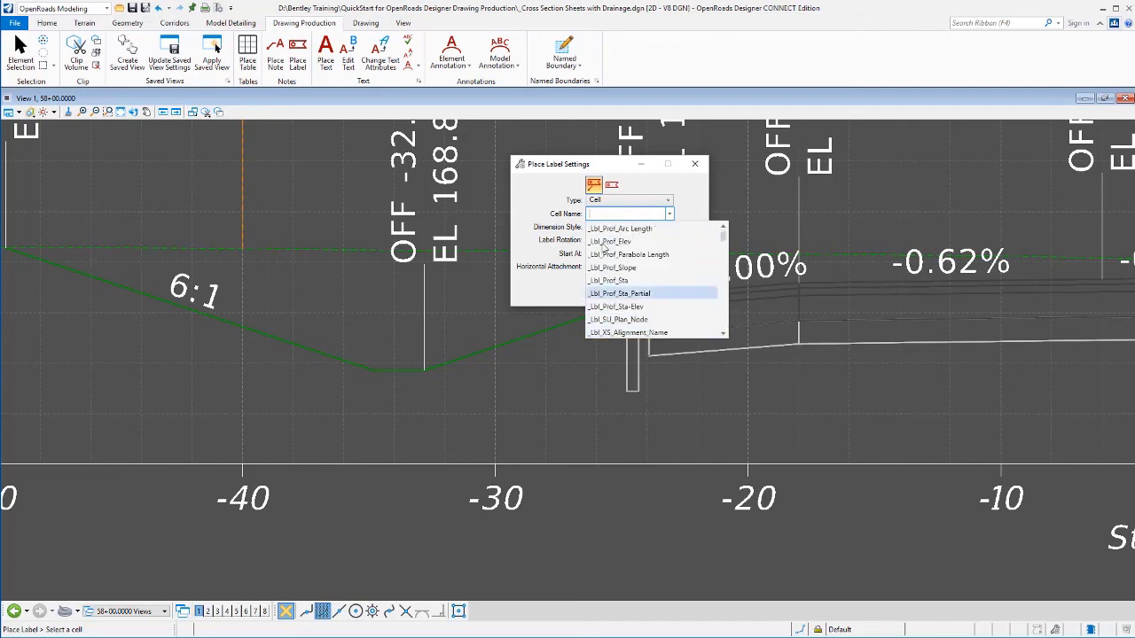
pyautogui.click(724, 334)
pyautogui.click(724, 334)
pyautogui.click(723, 330)
pyautogui.click(723, 331)
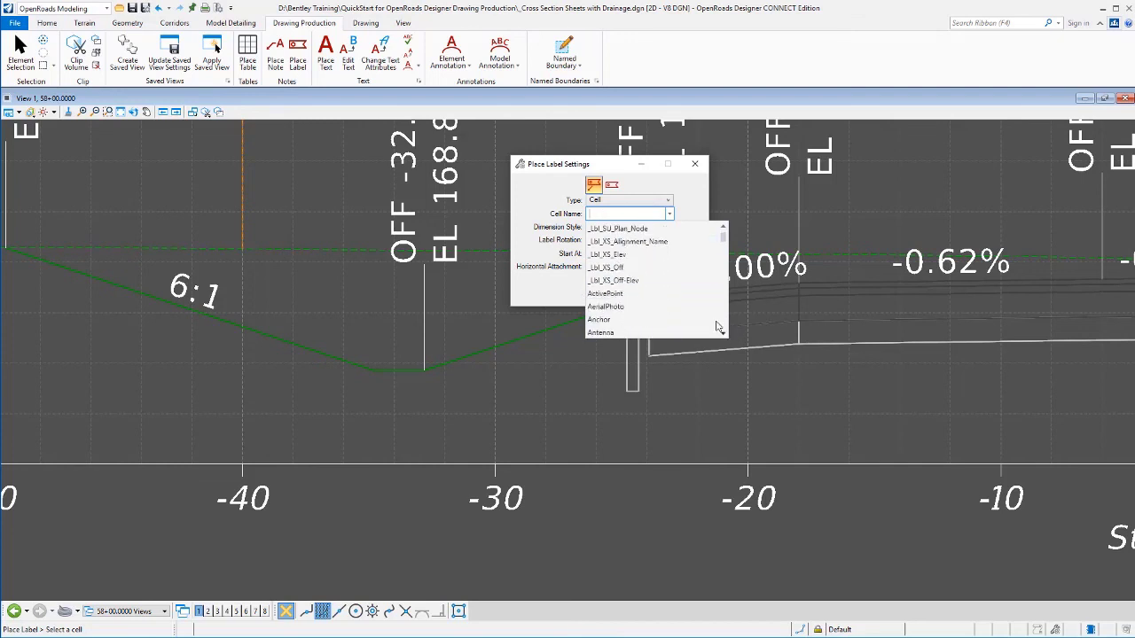
pyautogui.click(628, 281)
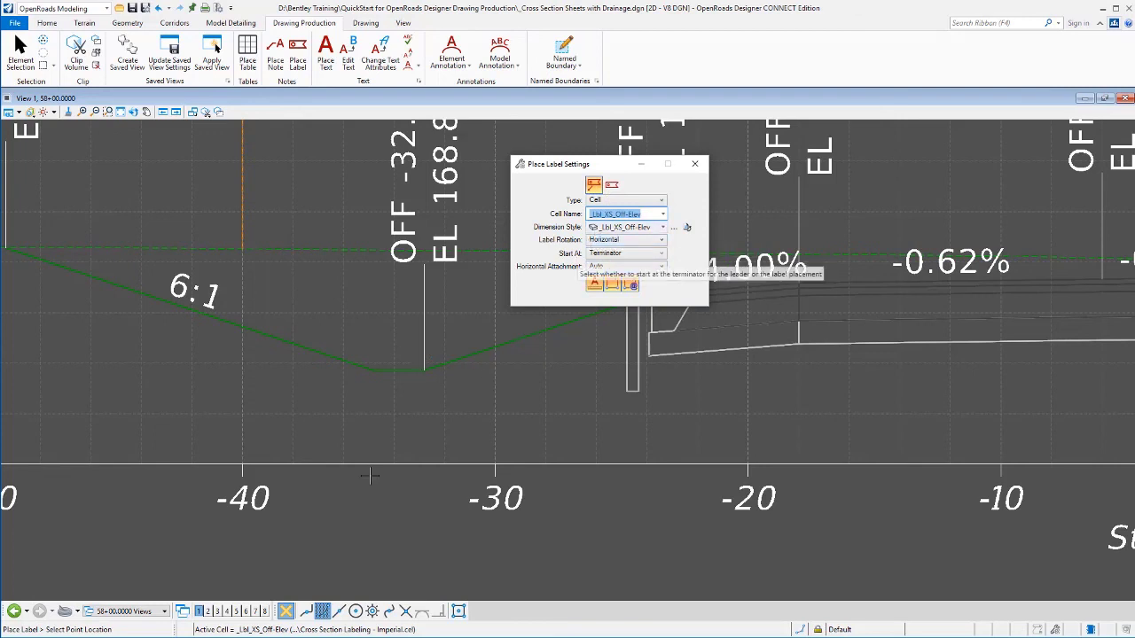
# - Place the OFF -34.81' / EL 168.86 label at the ditch bottom, positioned below it
pyautogui.click(373, 368)
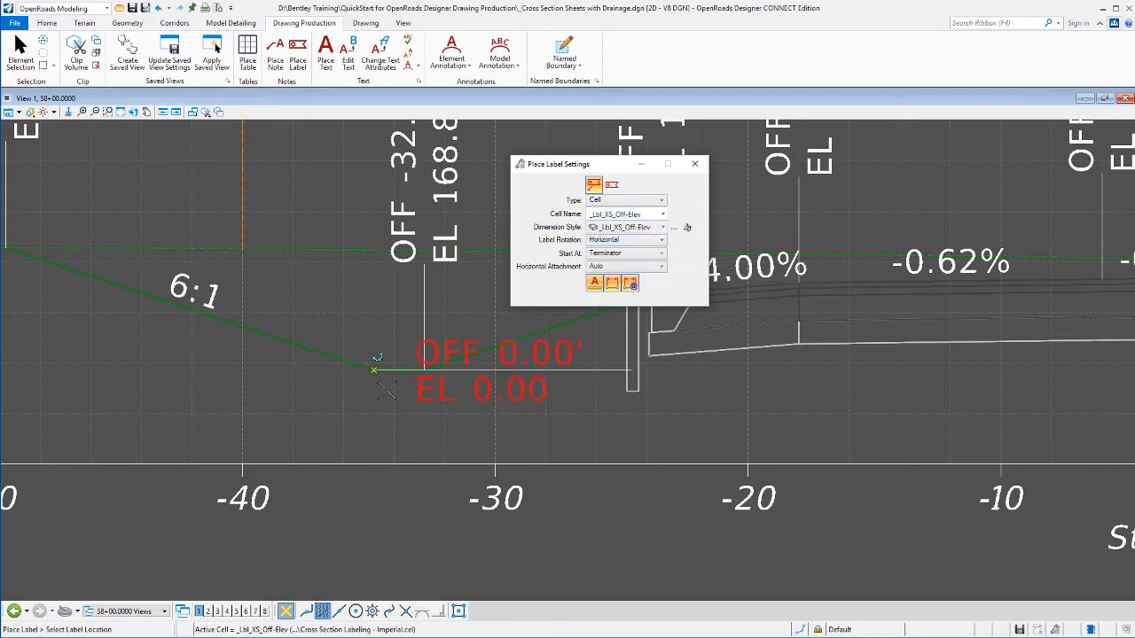
pyautogui.click(428, 423)
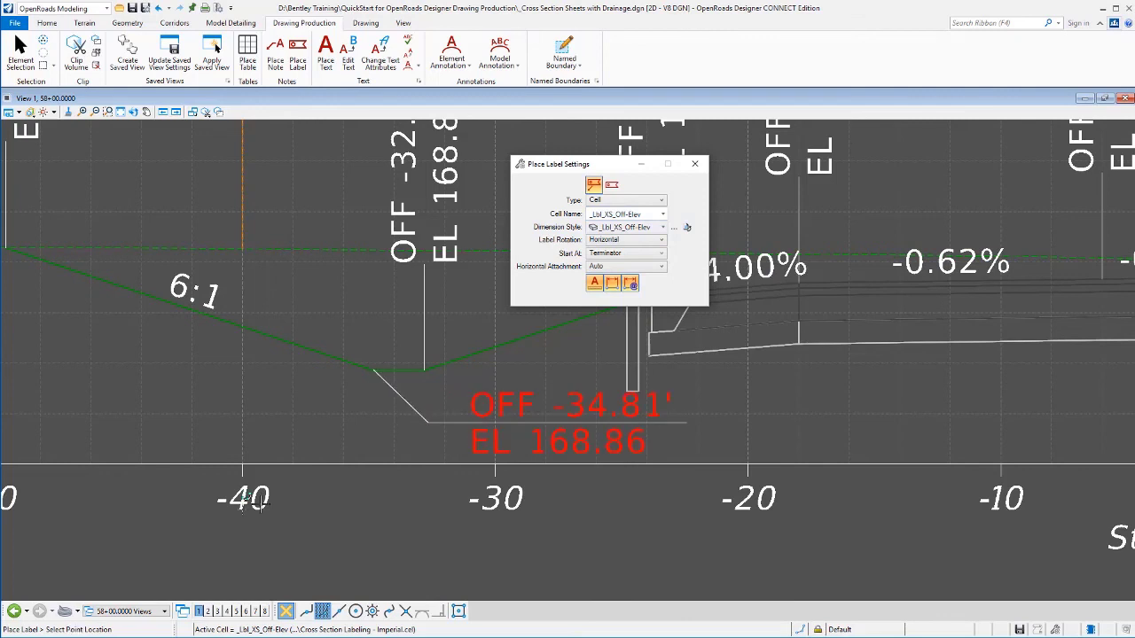